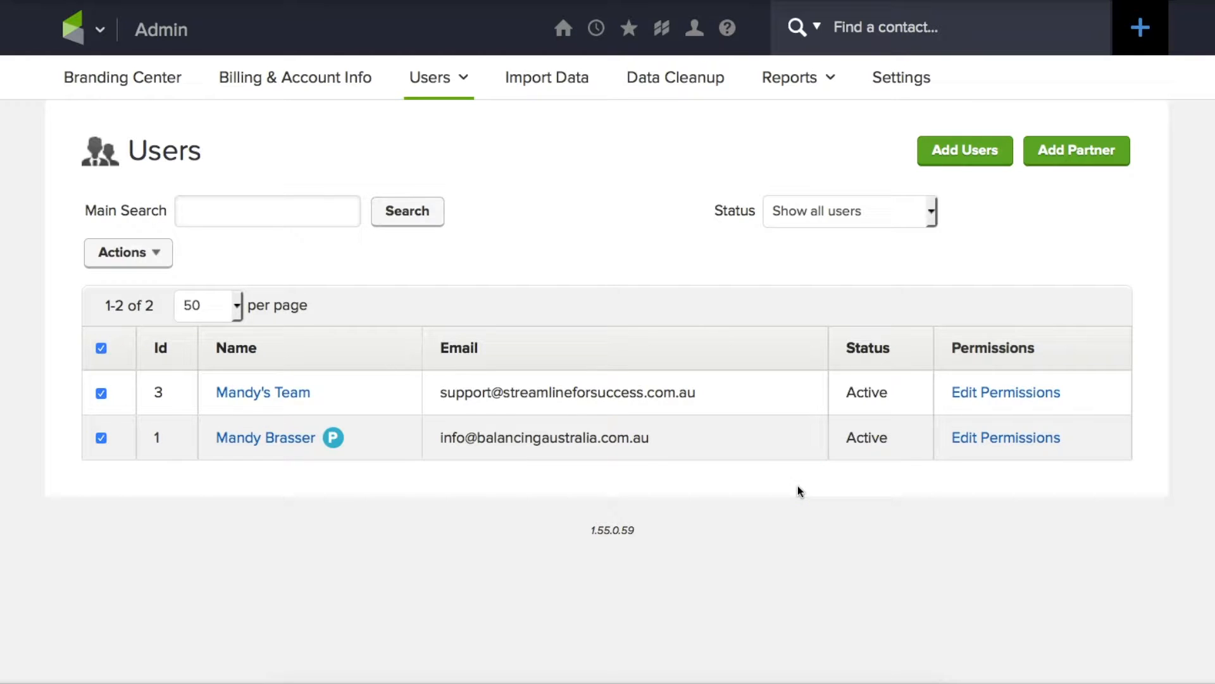
# - Open the team user account with ID 3 and check its current user groups
pyautogui.click(279, 390)
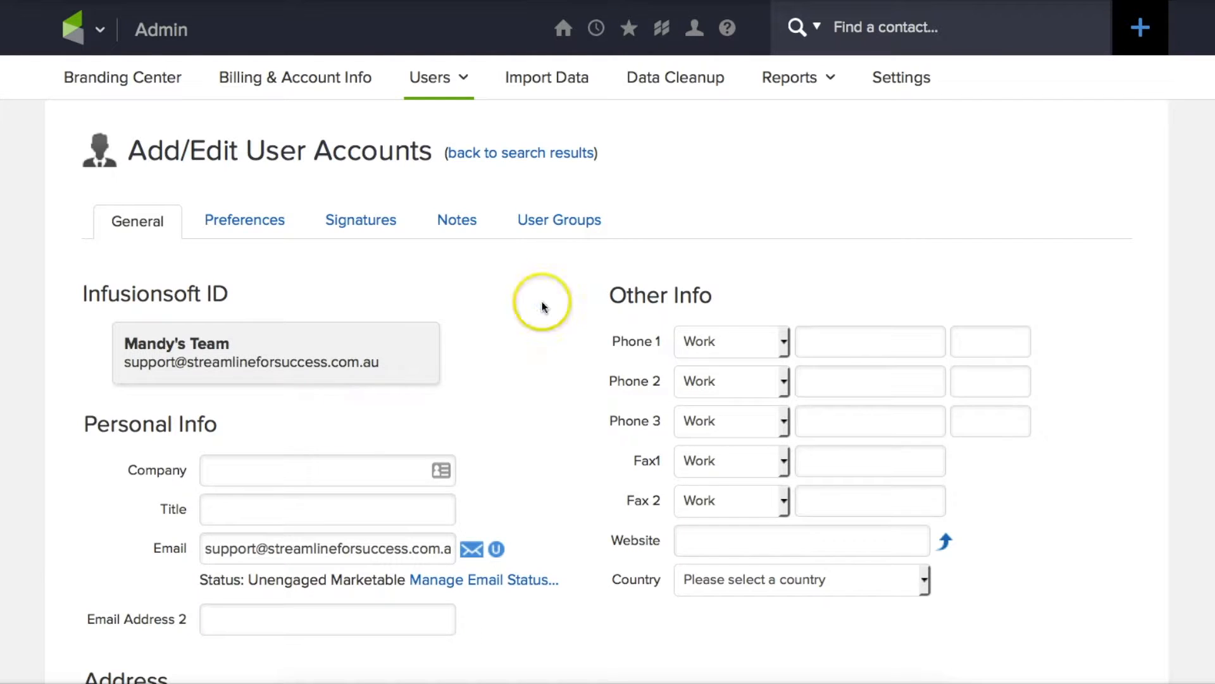
pyautogui.click(538, 226)
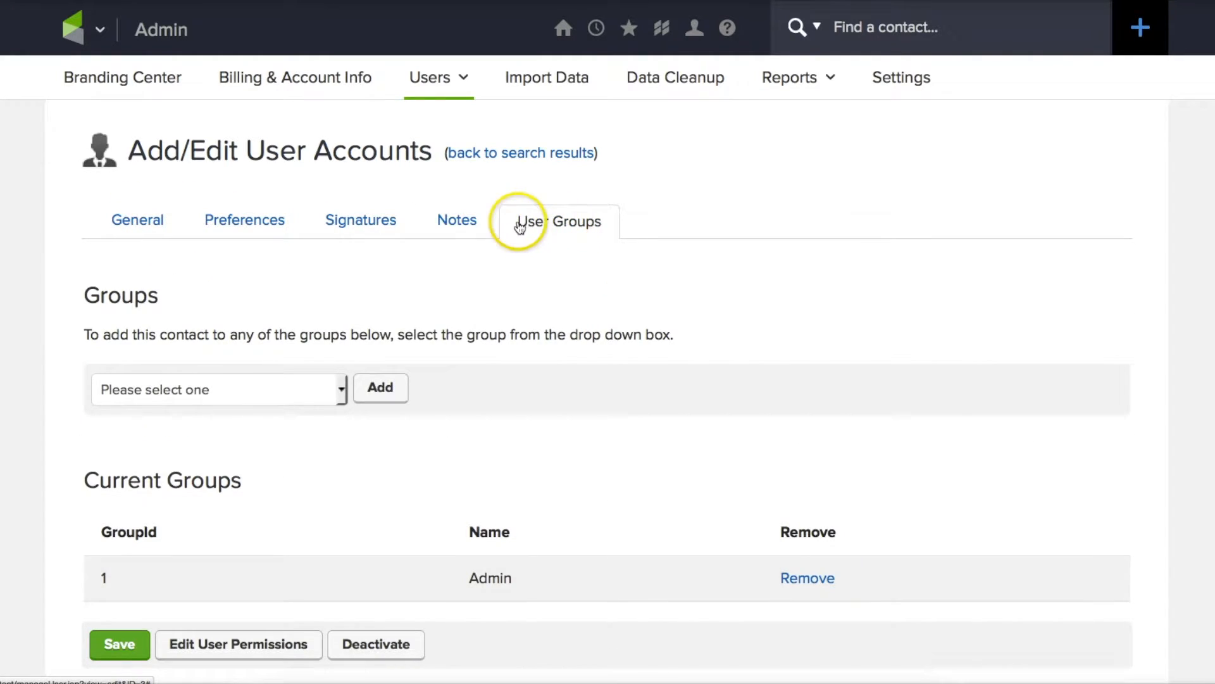
pyautogui.scroll(-1, 517, 591)
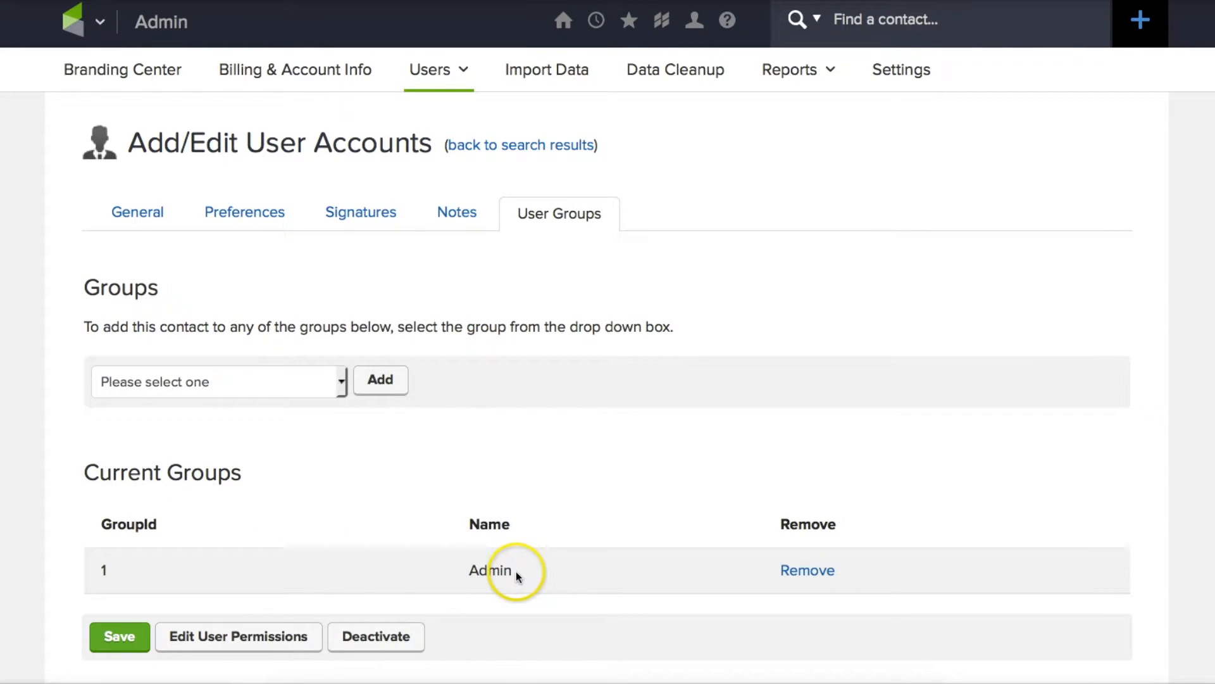
pyautogui.doubleClick(471, 572)
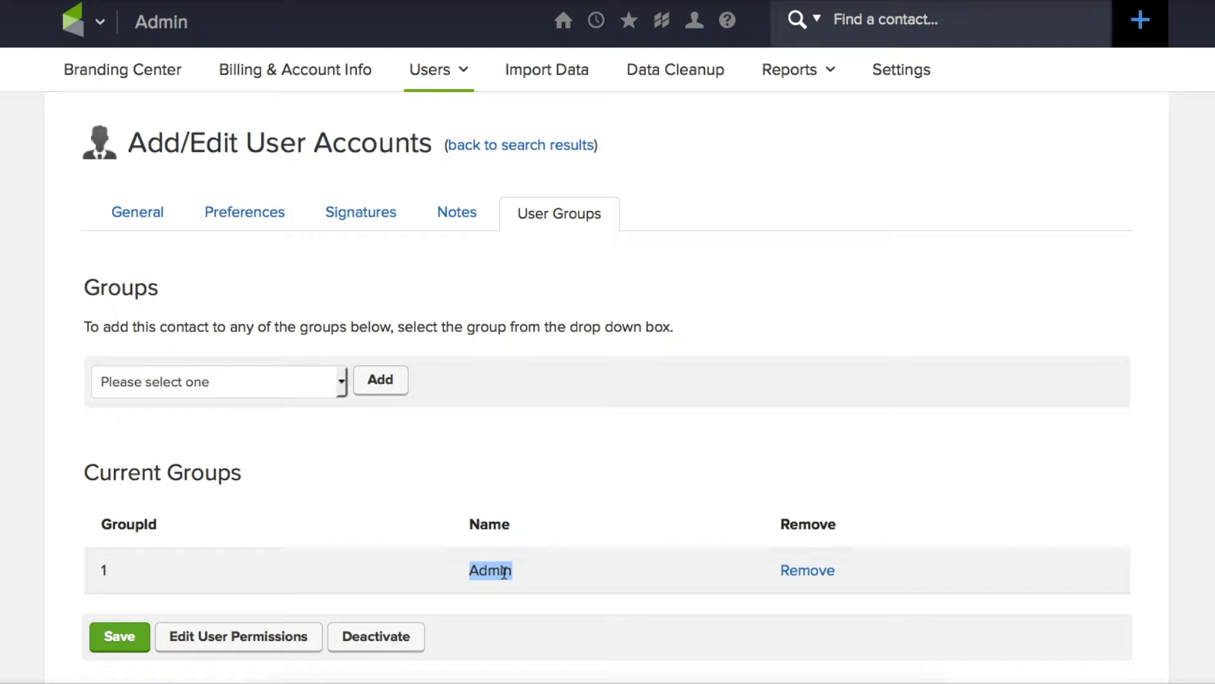
pyautogui.scroll(-1, 505, 572)
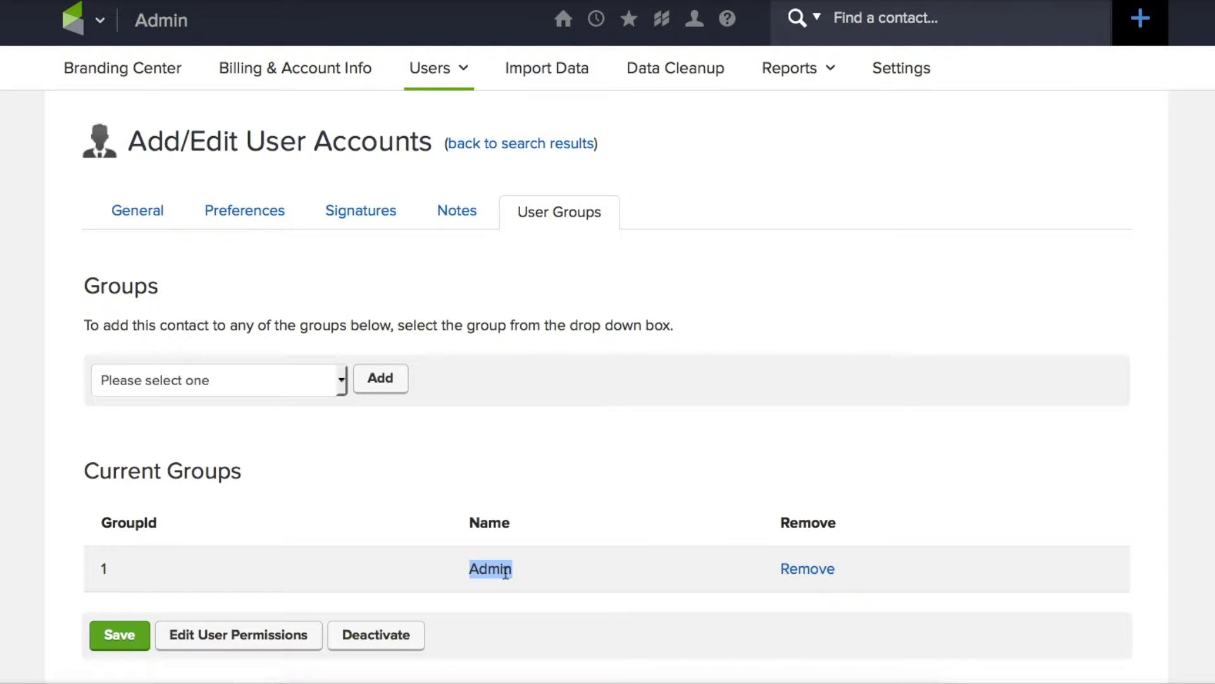
pyautogui.scroll(-1, 497, 570)
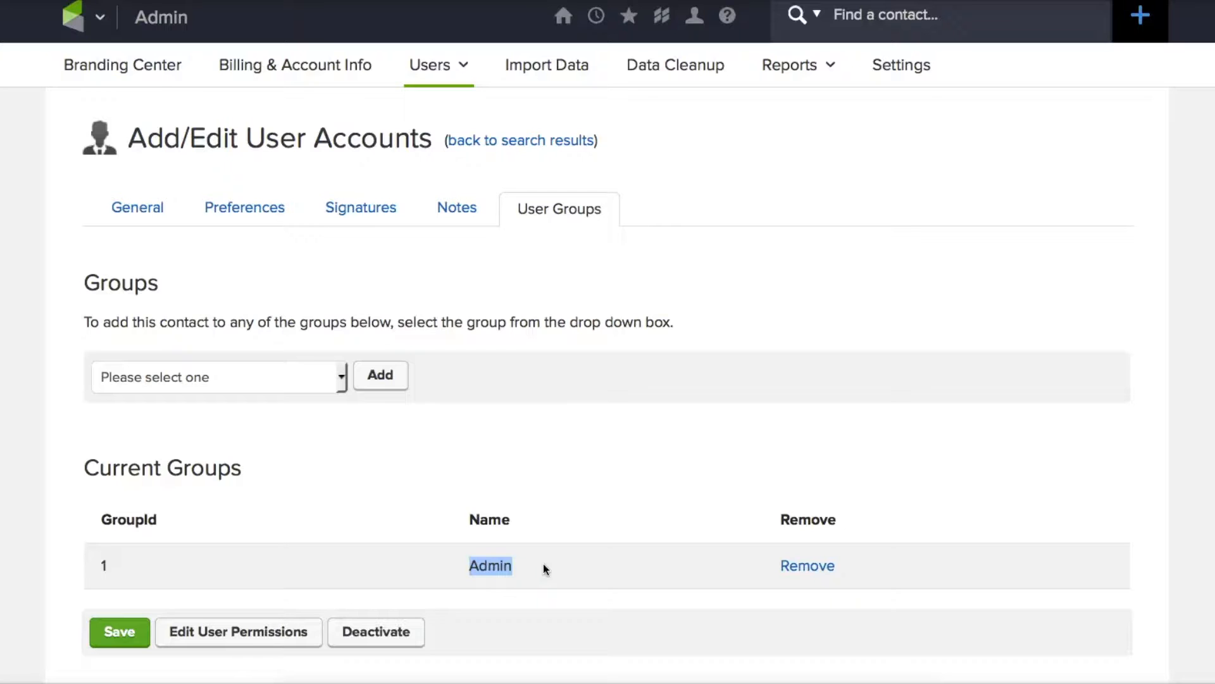
pyautogui.scroll(-1, 481, 519)
# - Add the team user account to the Sales Rep group and check its entry among the current groups
pyautogui.click(415, 475)
pyautogui.click(264, 380)
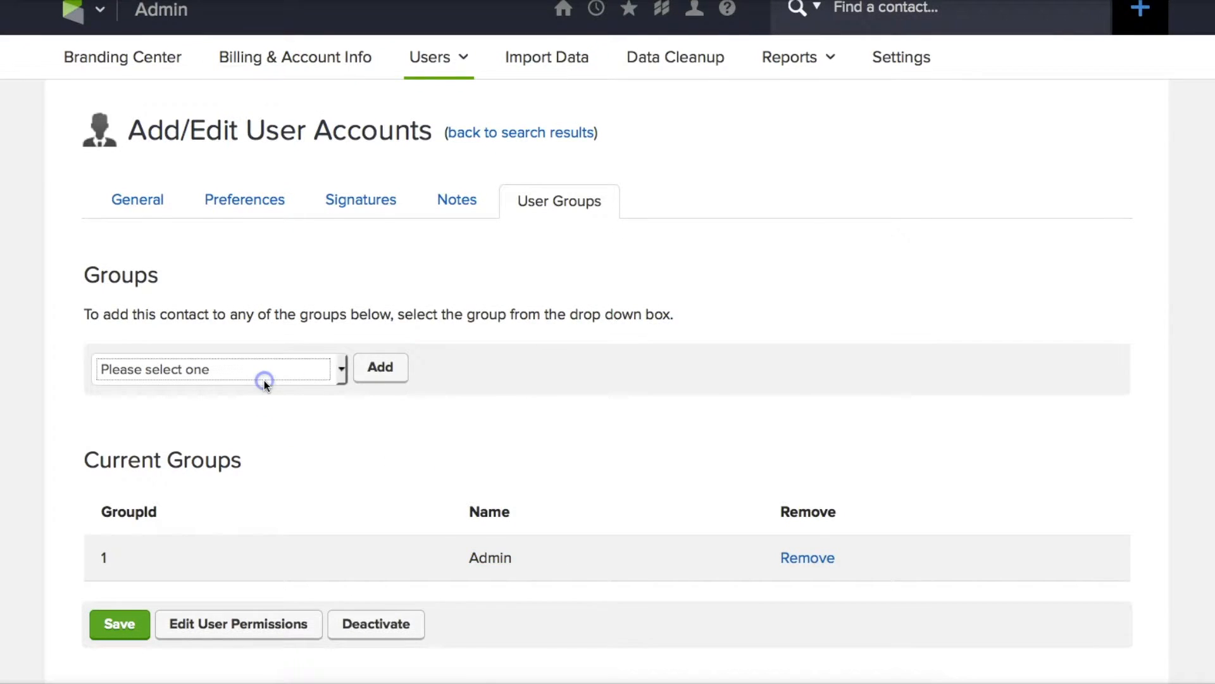
pyautogui.click(249, 369)
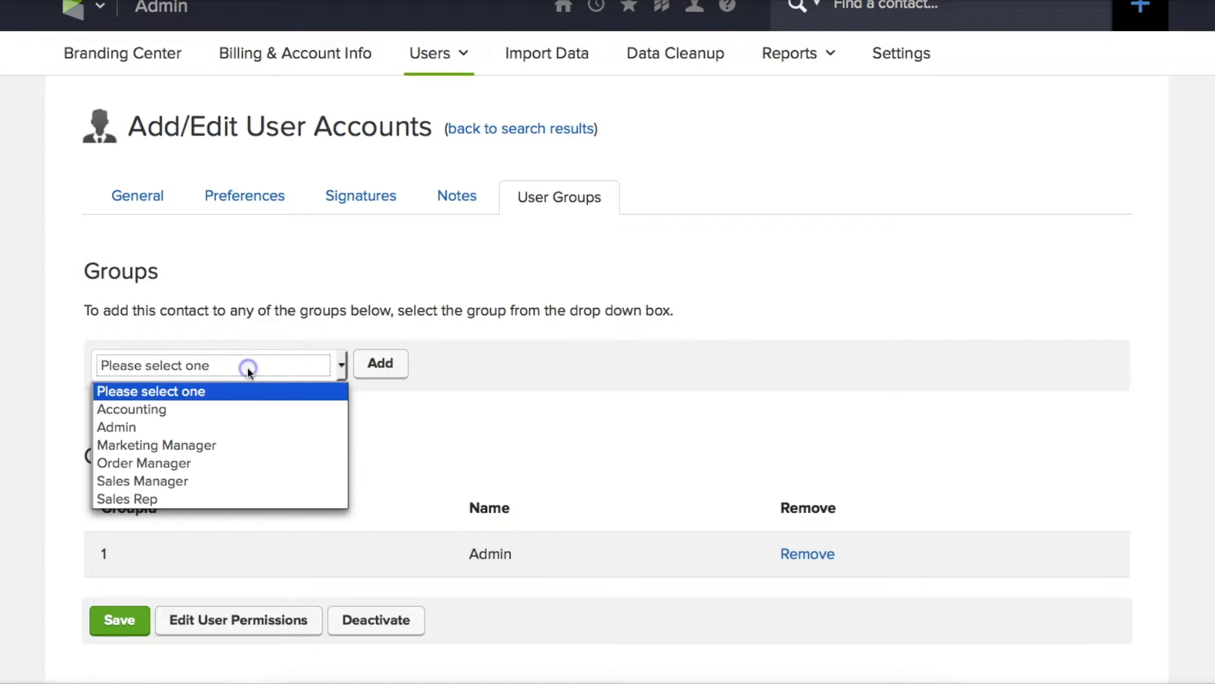
pyautogui.click(174, 497)
pyautogui.click(377, 363)
pyautogui.click(173, 411)
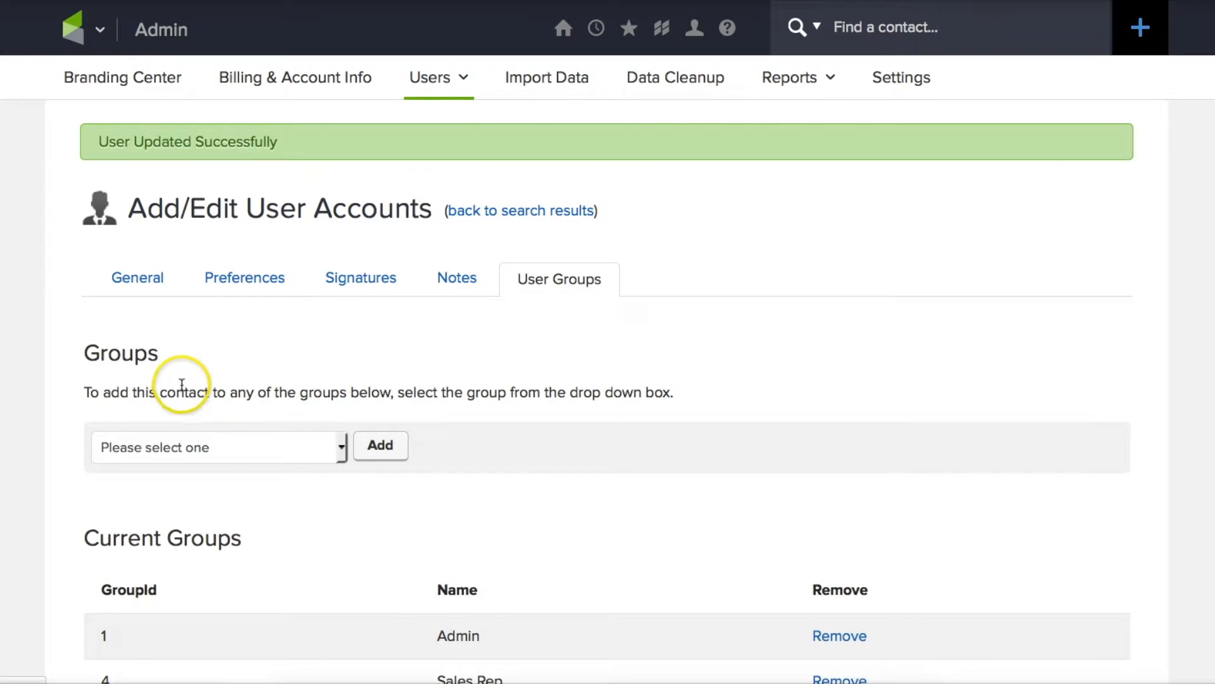
pyautogui.scroll(-2, 307, 530)
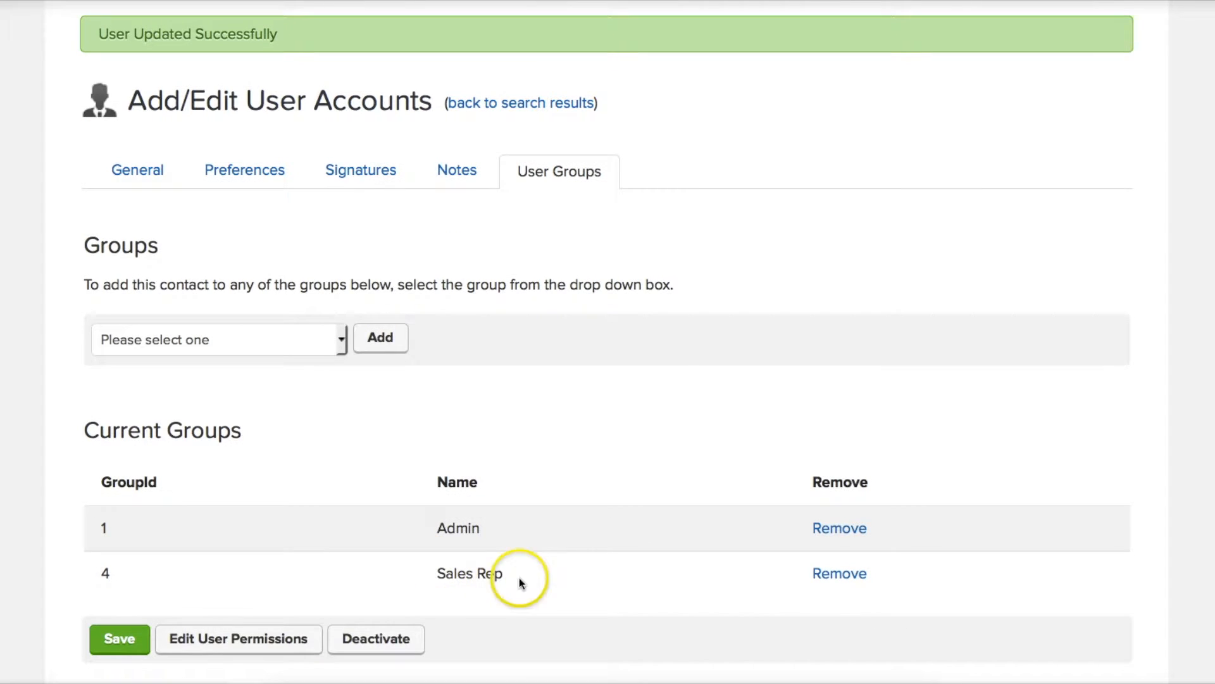
pyautogui.moveTo(514, 576); pyautogui.dragTo(437, 576)
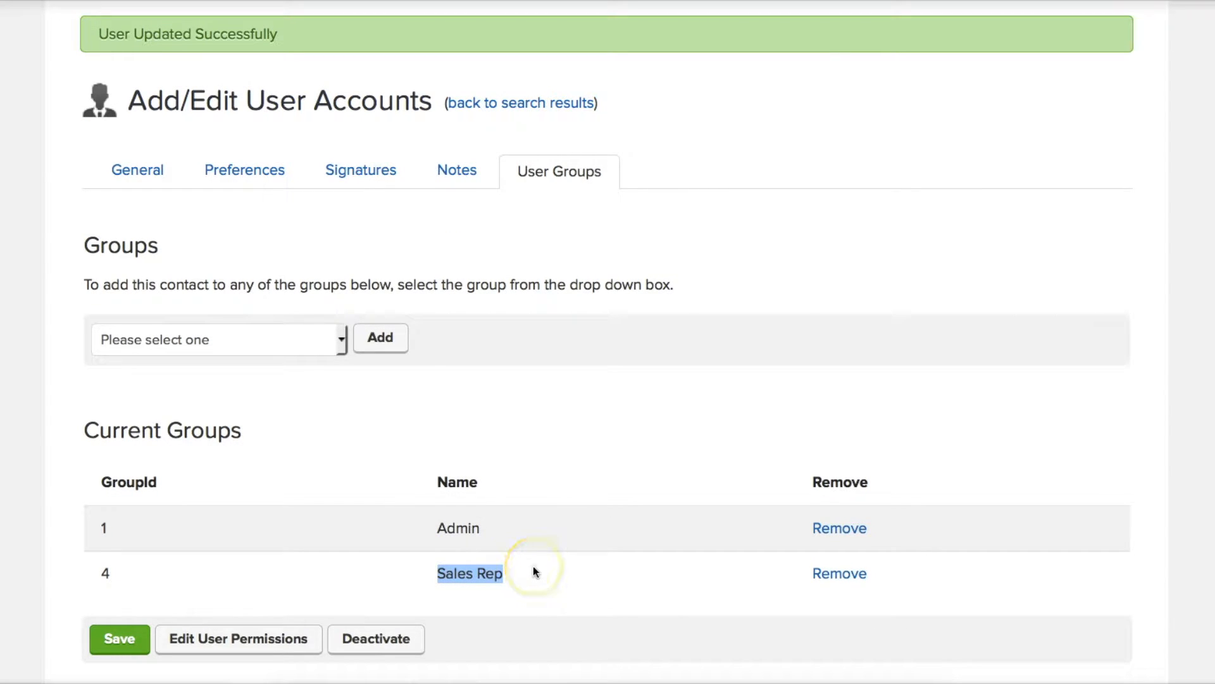
# - Look through the groups available for assignment without choosing one, and return to the list of users
pyautogui.click(453, 206)
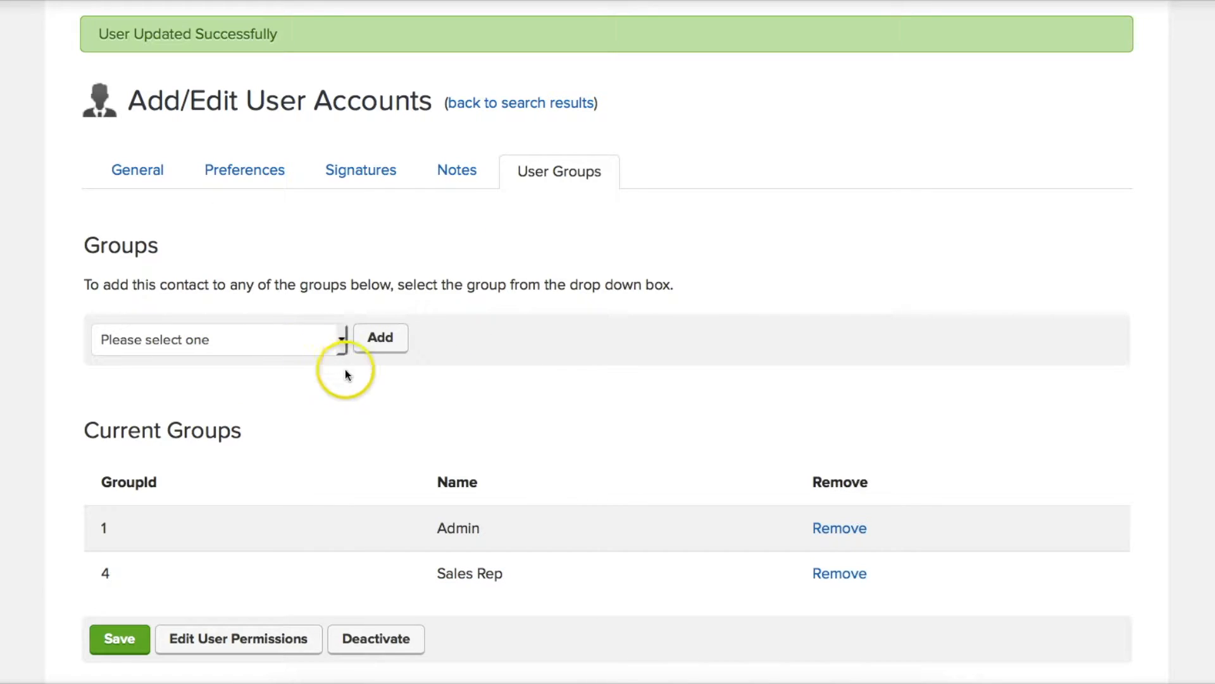
pyautogui.click(254, 347)
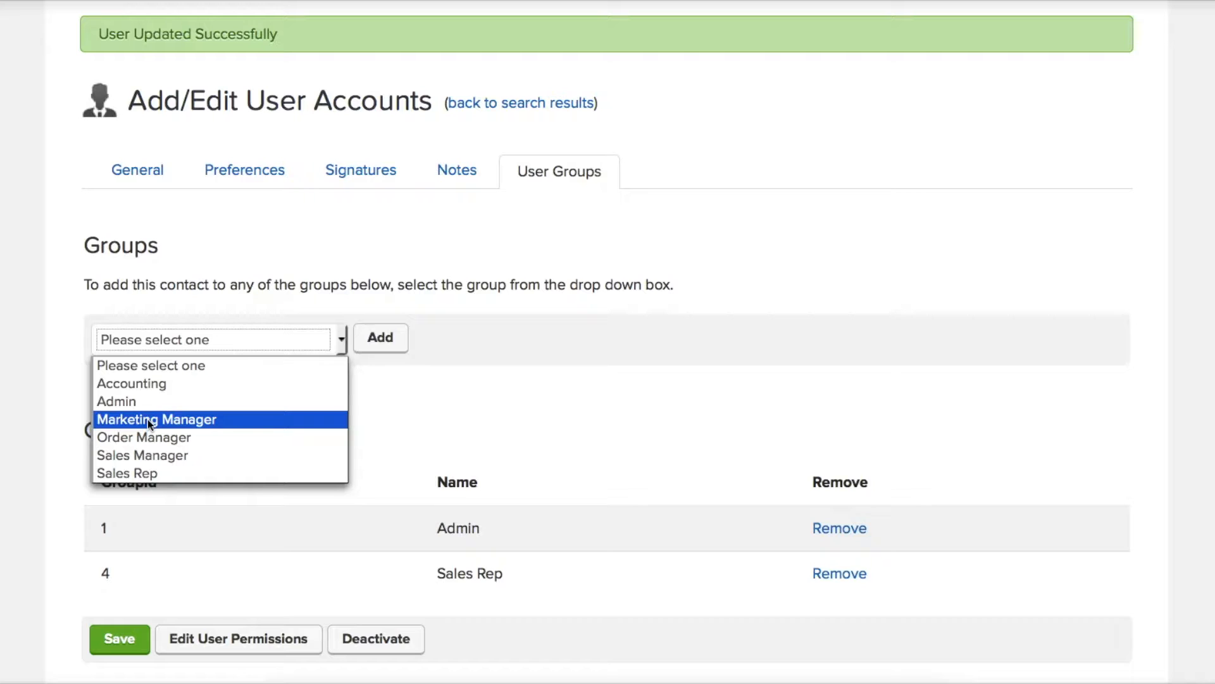
pyautogui.click(575, 428)
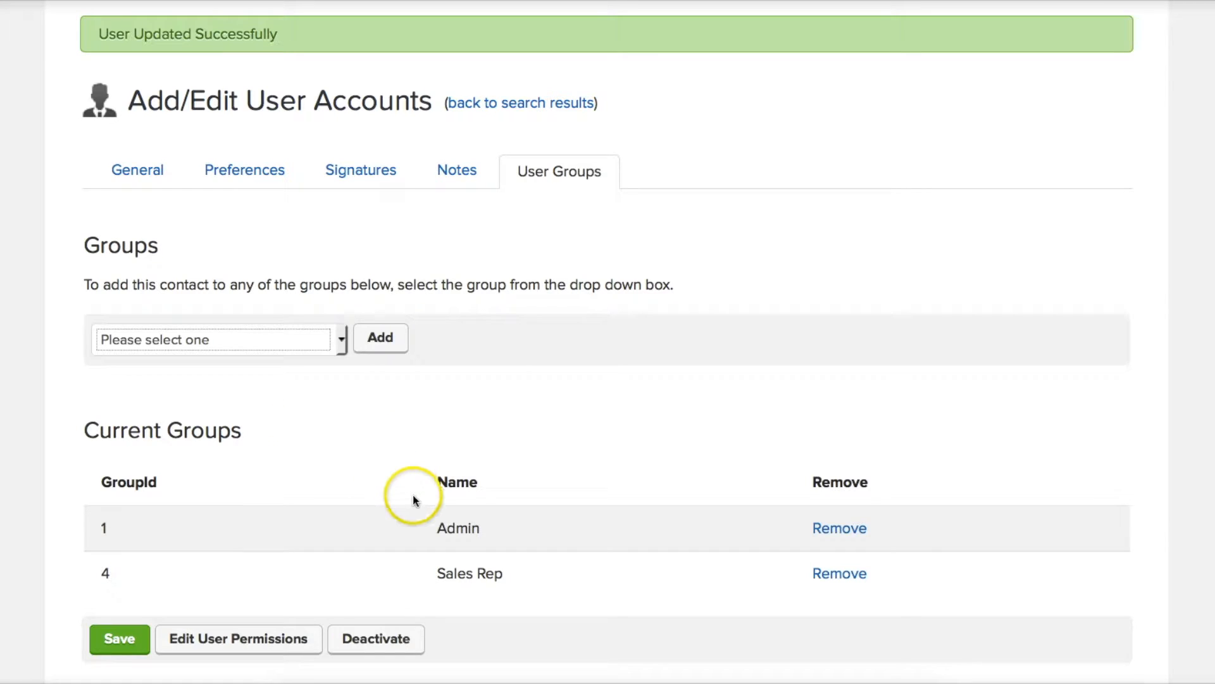
pyautogui.click(526, 102)
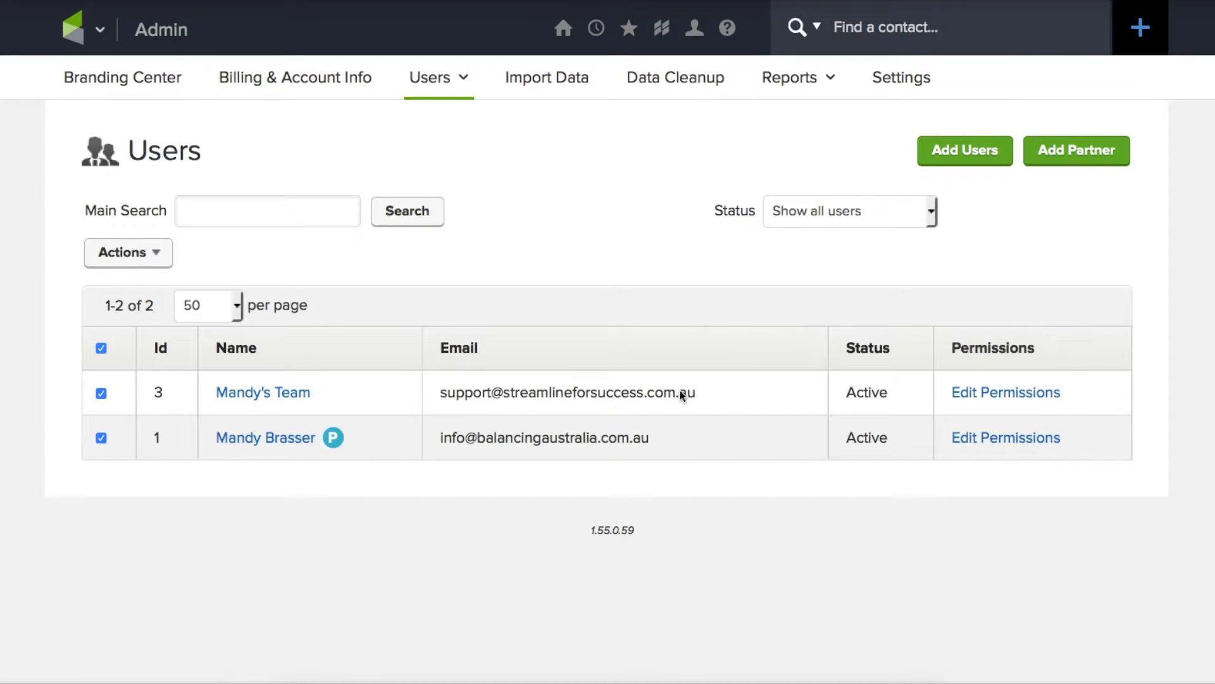
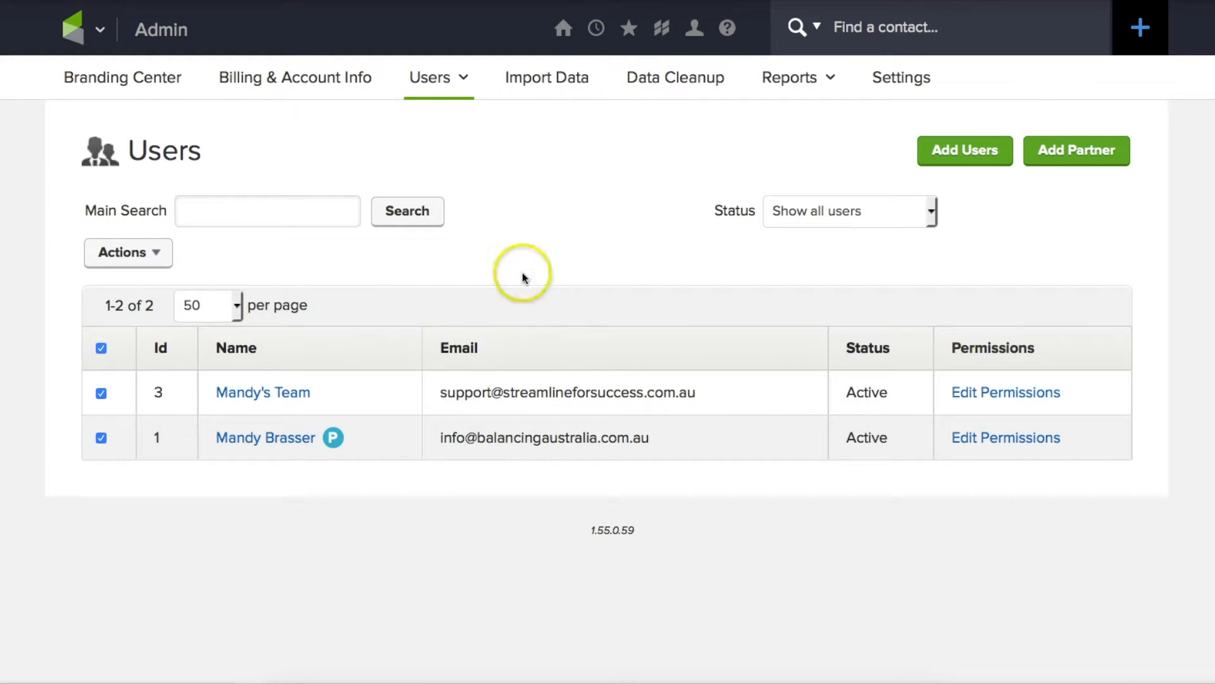
# - Open the global permissions from the User section of the Admin settings
pyautogui.click(72, 30)
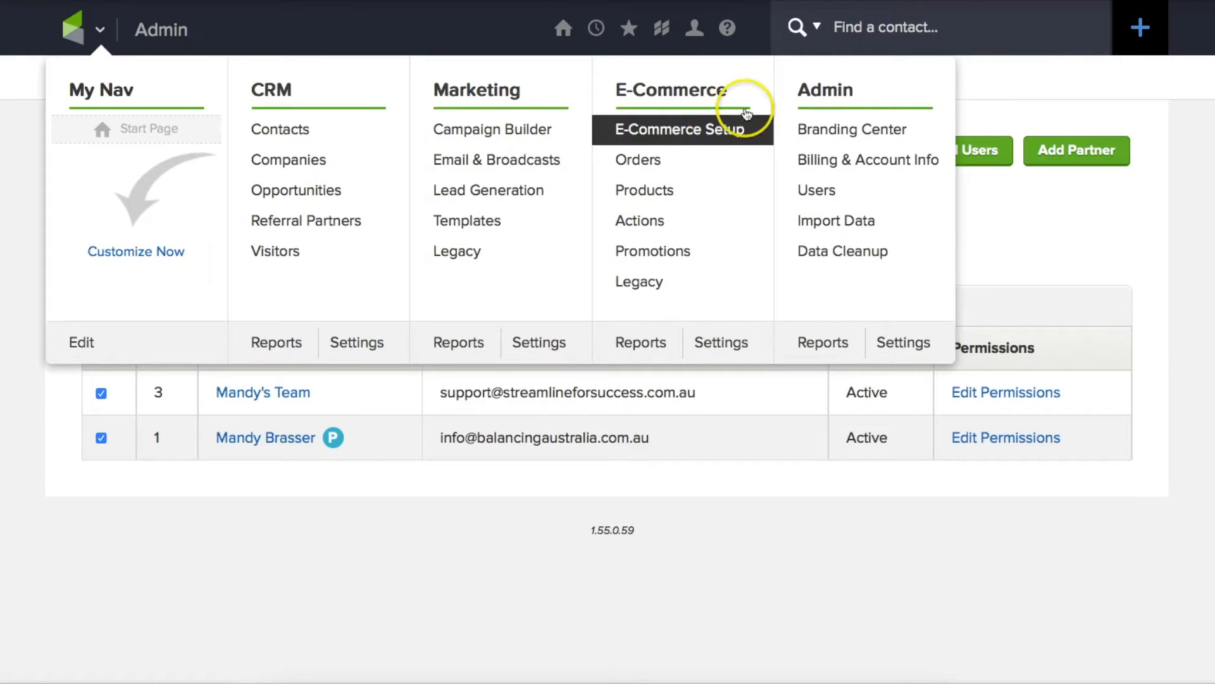
pyautogui.click(903, 345)
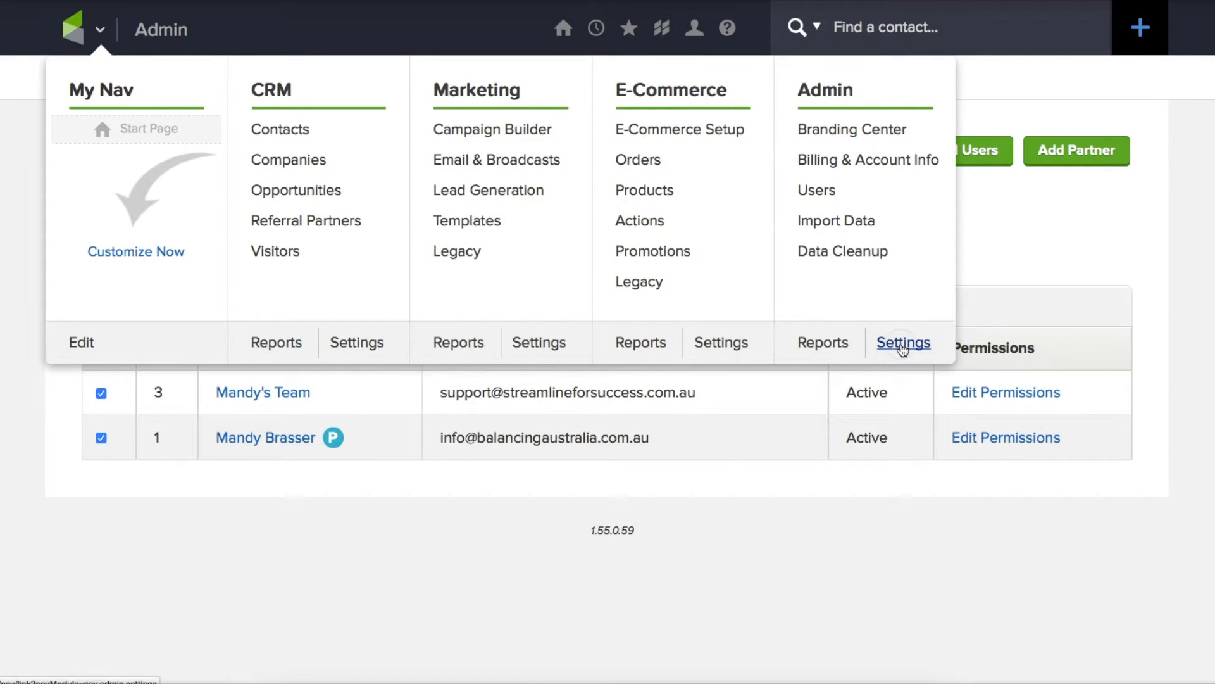
pyautogui.scroll(-3, 207, 557)
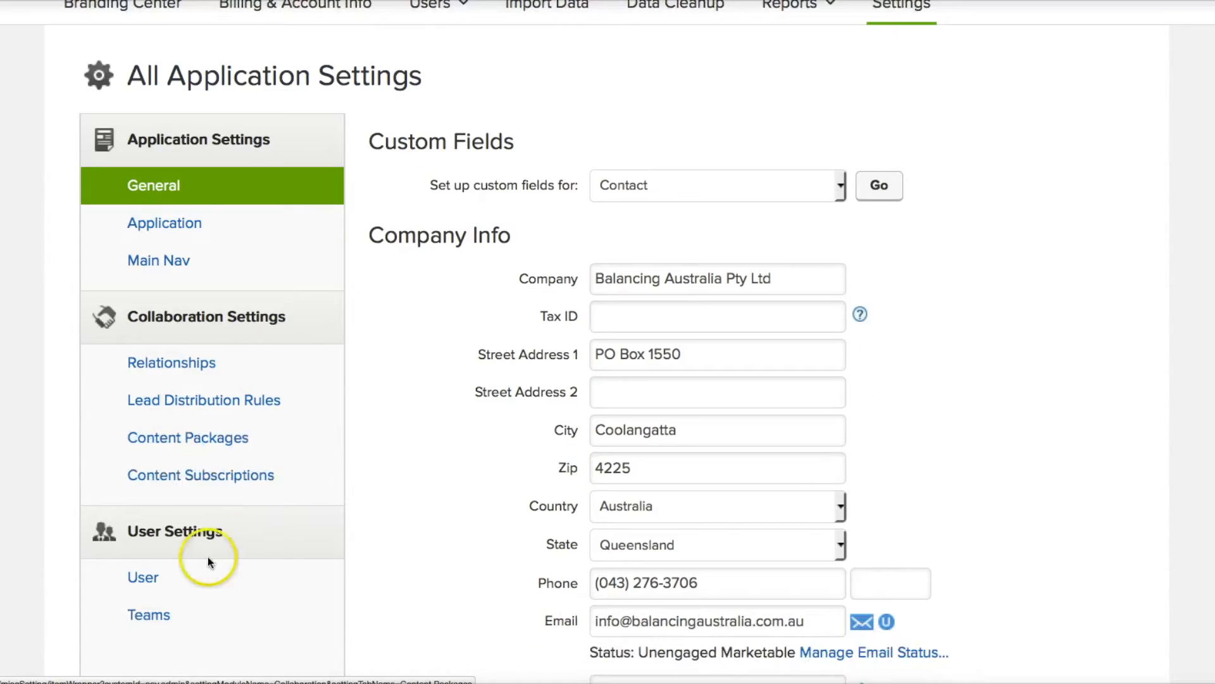
pyautogui.click(143, 506)
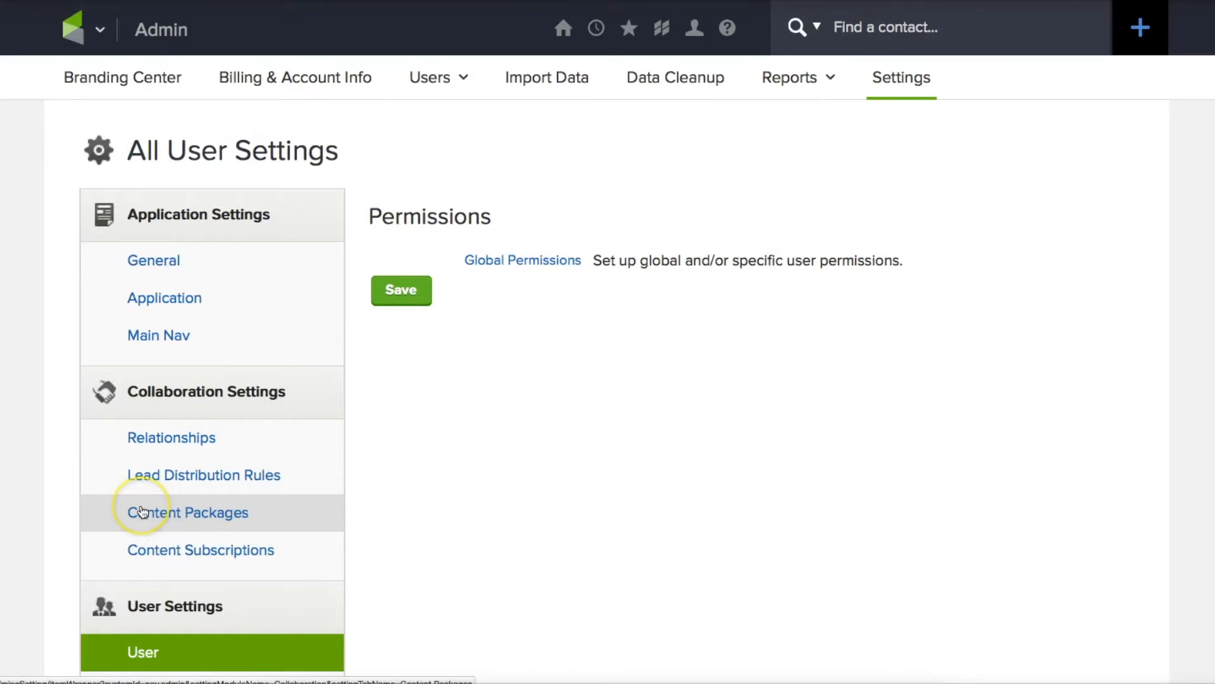
pyautogui.click(500, 262)
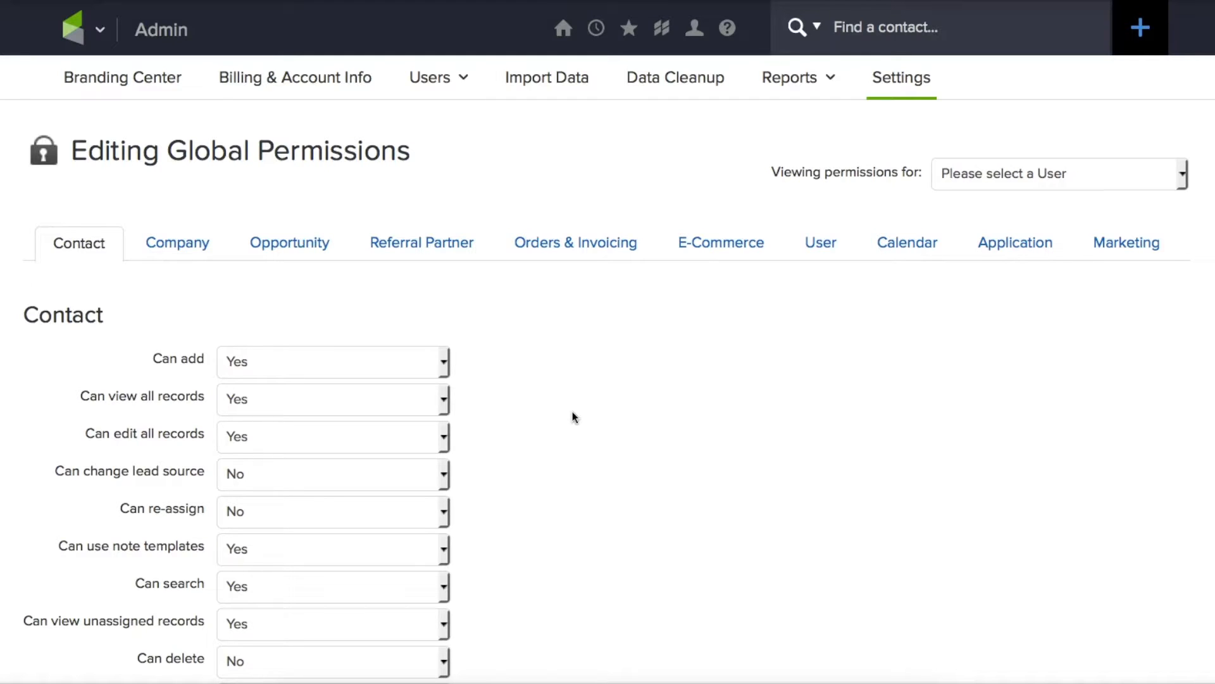
# - Review the global Contact permissions, paying attention to the permission to delete contacts
pyautogui.scroll(-1, 572, 412)
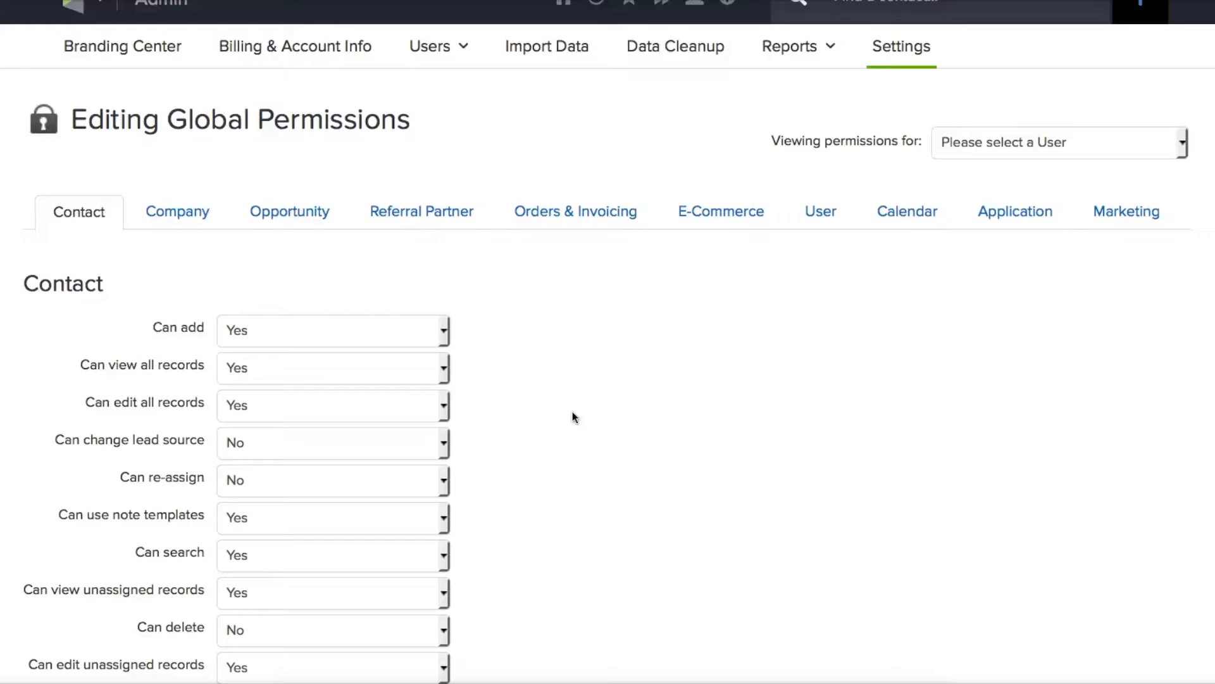
pyautogui.scroll(-3, 573, 413)
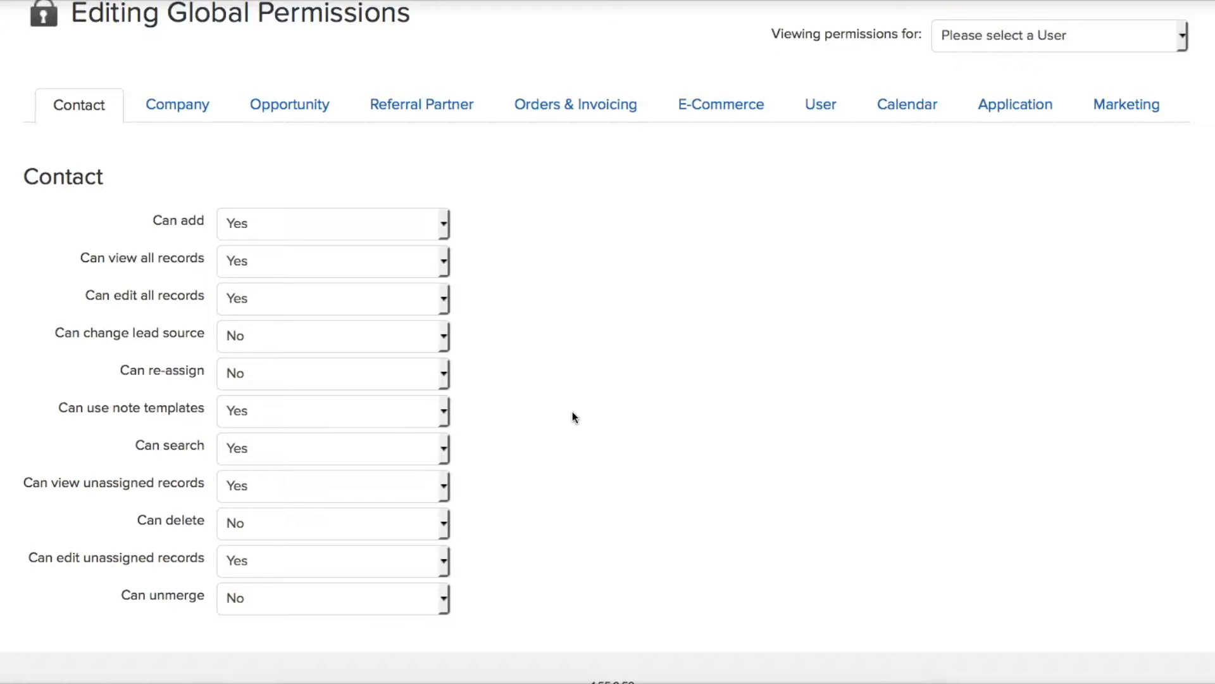
pyautogui.scroll(2, 572, 412)
pyautogui.scroll(-1, 572, 412)
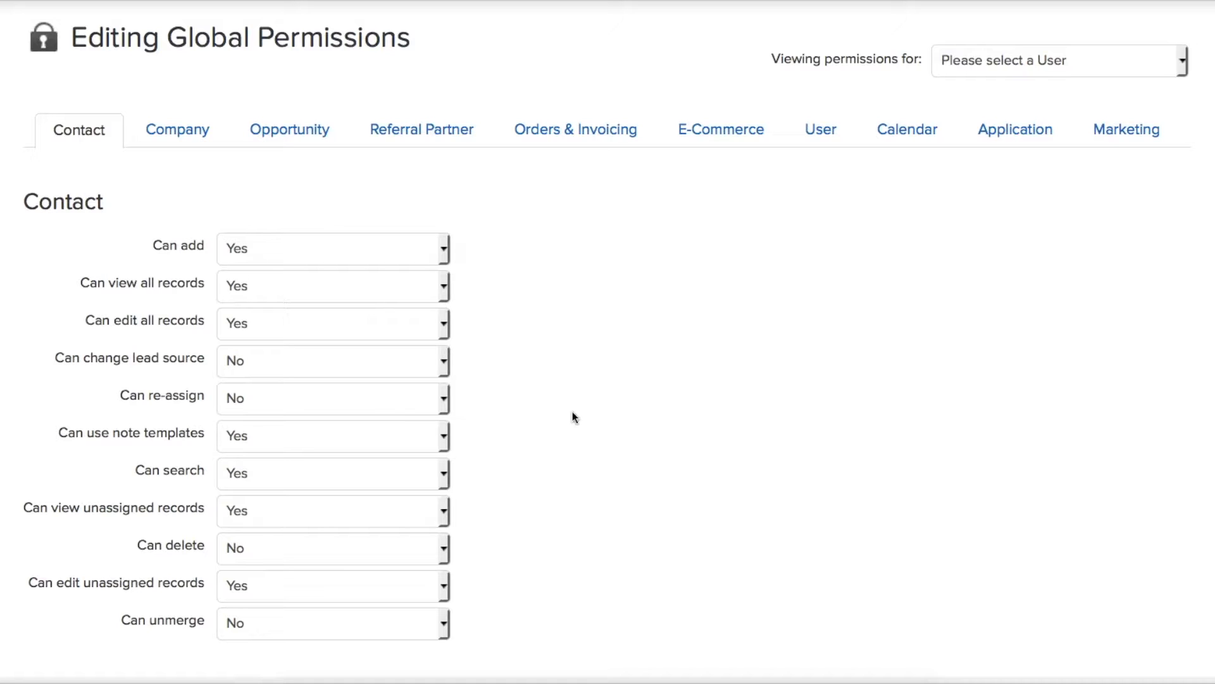
pyautogui.click(573, 410)
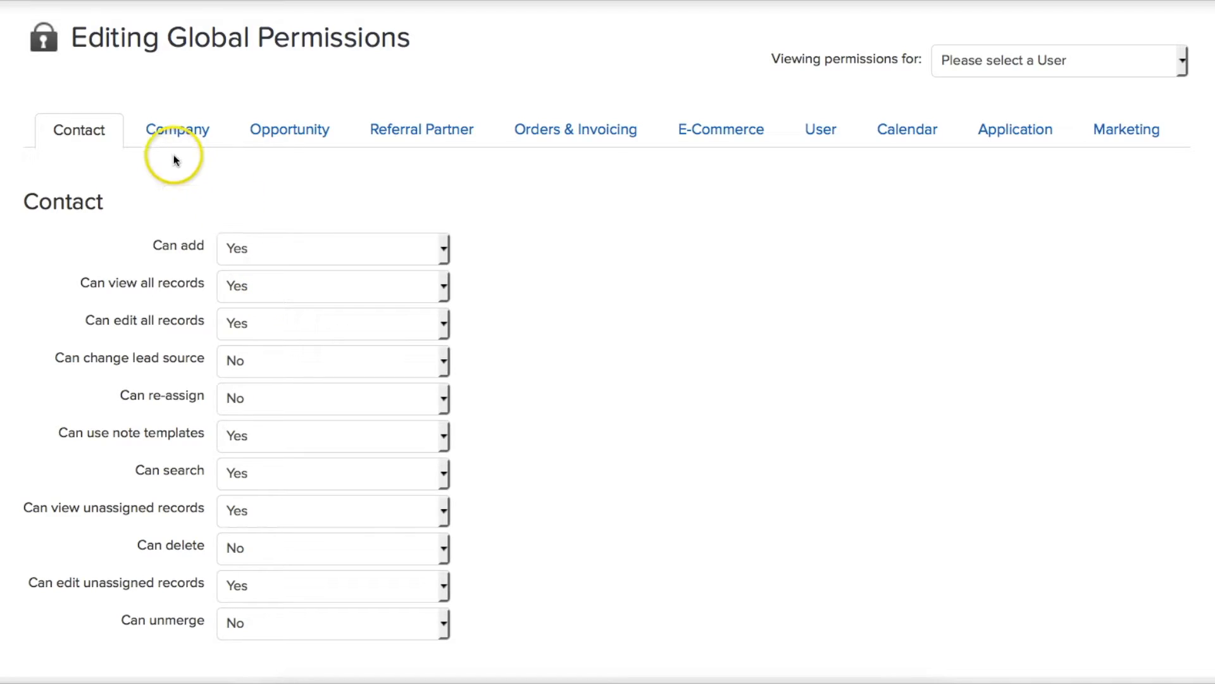
pyautogui.click(138, 550)
pyautogui.moveTo(139, 552); pyautogui.dragTo(203, 551)
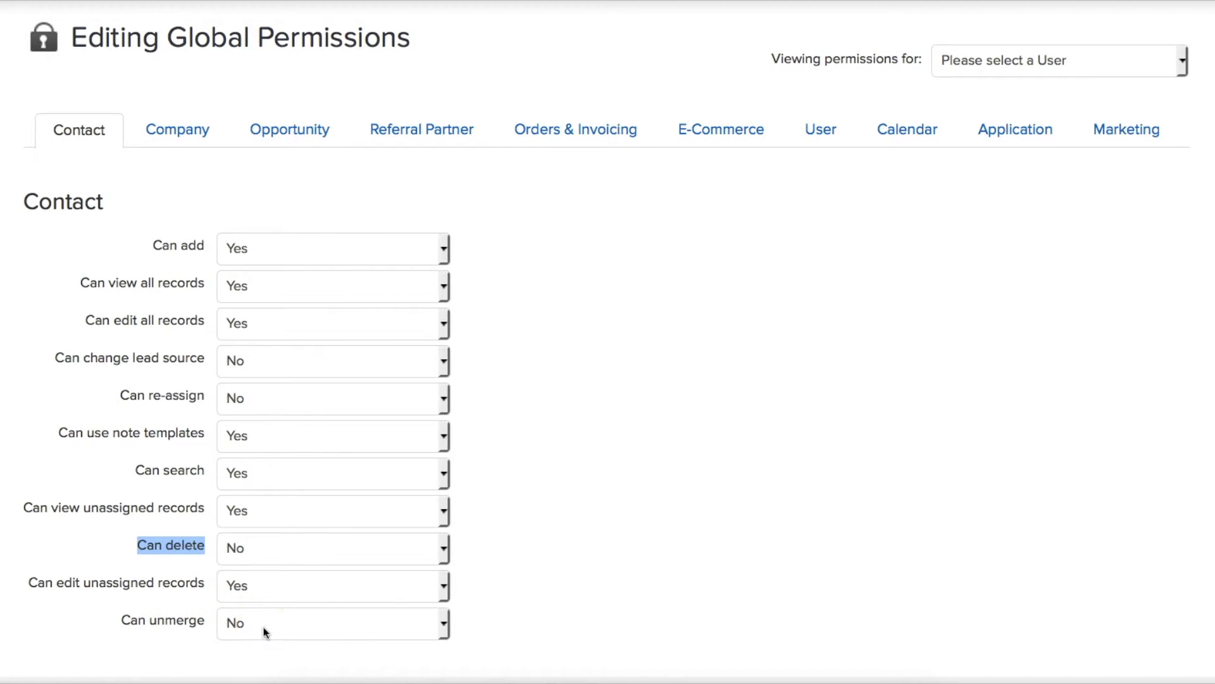
# - Review the global permissions for Company, Opportunity and Referral Partner records
pyautogui.click(180, 129)
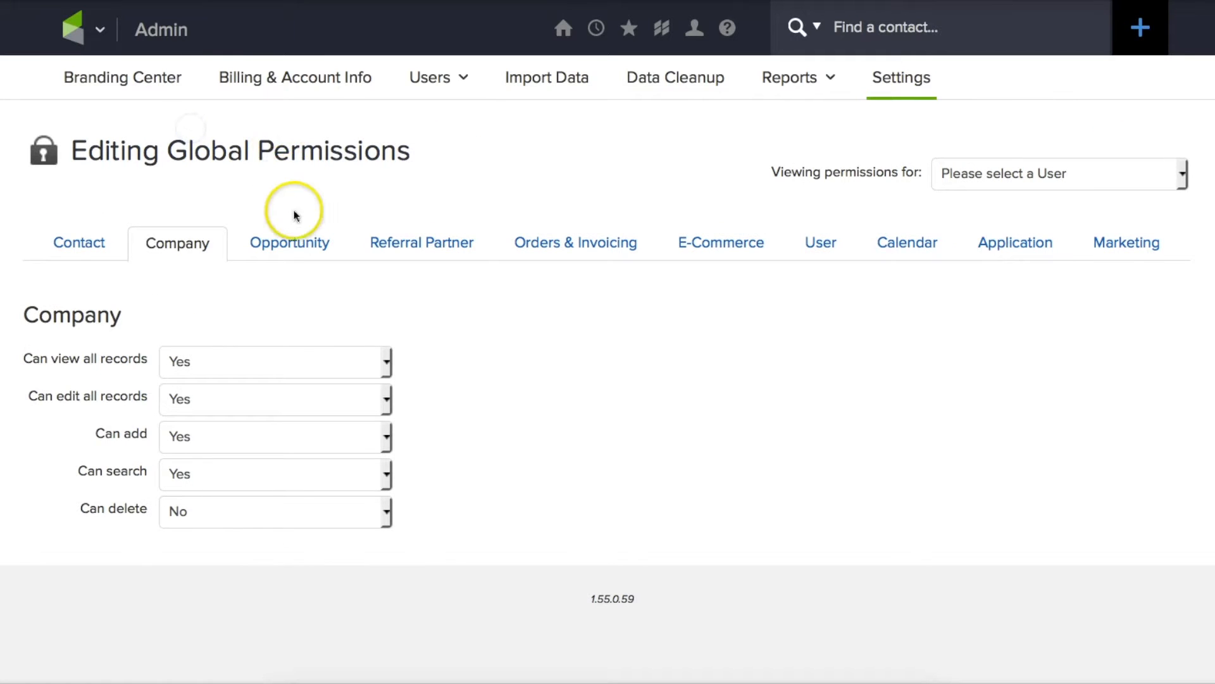
pyautogui.click(293, 248)
pyautogui.scroll(-3, 167, 342)
pyautogui.click(431, 98)
pyautogui.scroll(-3, 350, 339)
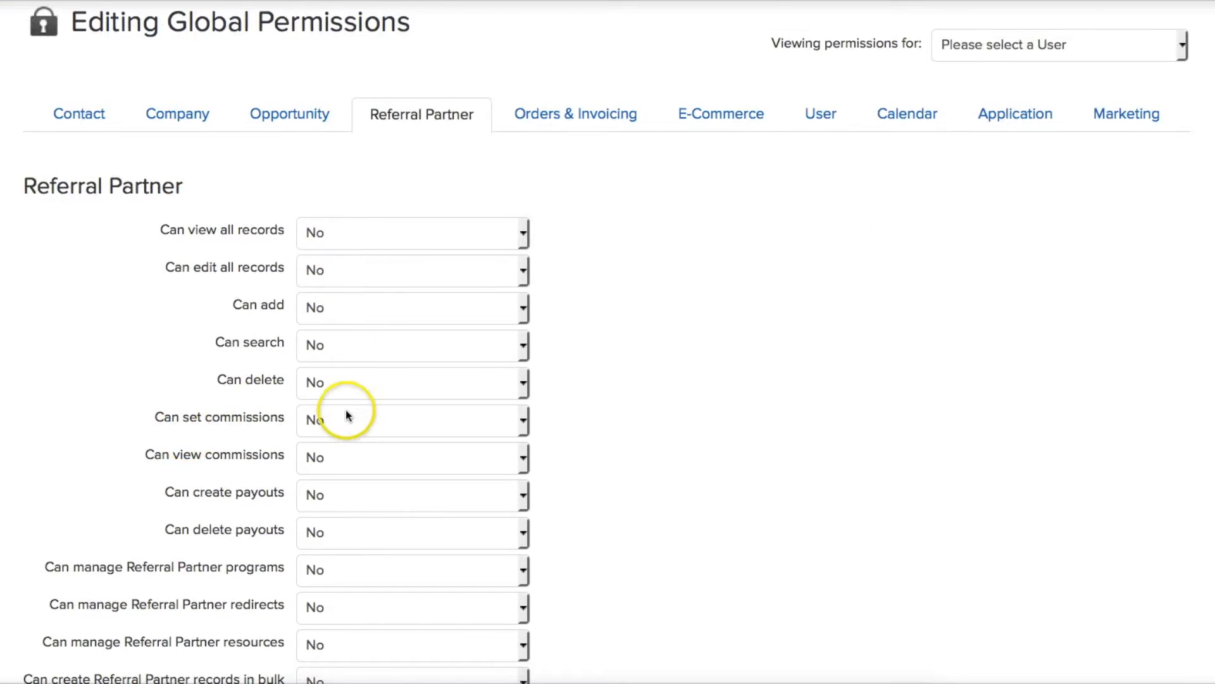
pyautogui.scroll(5, 344, 413)
# - Examine the Orders & Invoicing permissions, including those for invoices, orders and deleting recurring orders under Subscription
pyautogui.click(587, 182)
pyautogui.scroll(-8, 102, 437)
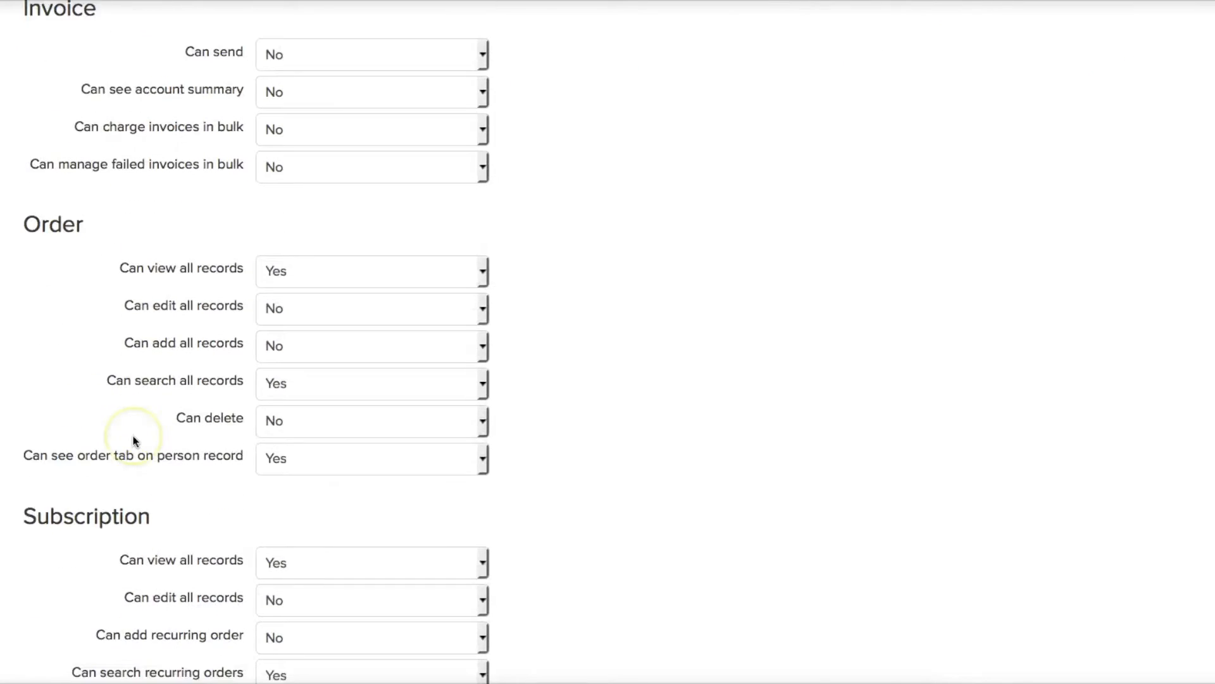
pyautogui.scroll(-3, 133, 435)
pyautogui.click(139, 510)
pyautogui.moveTo(139, 513); pyautogui.dragTo(236, 519)
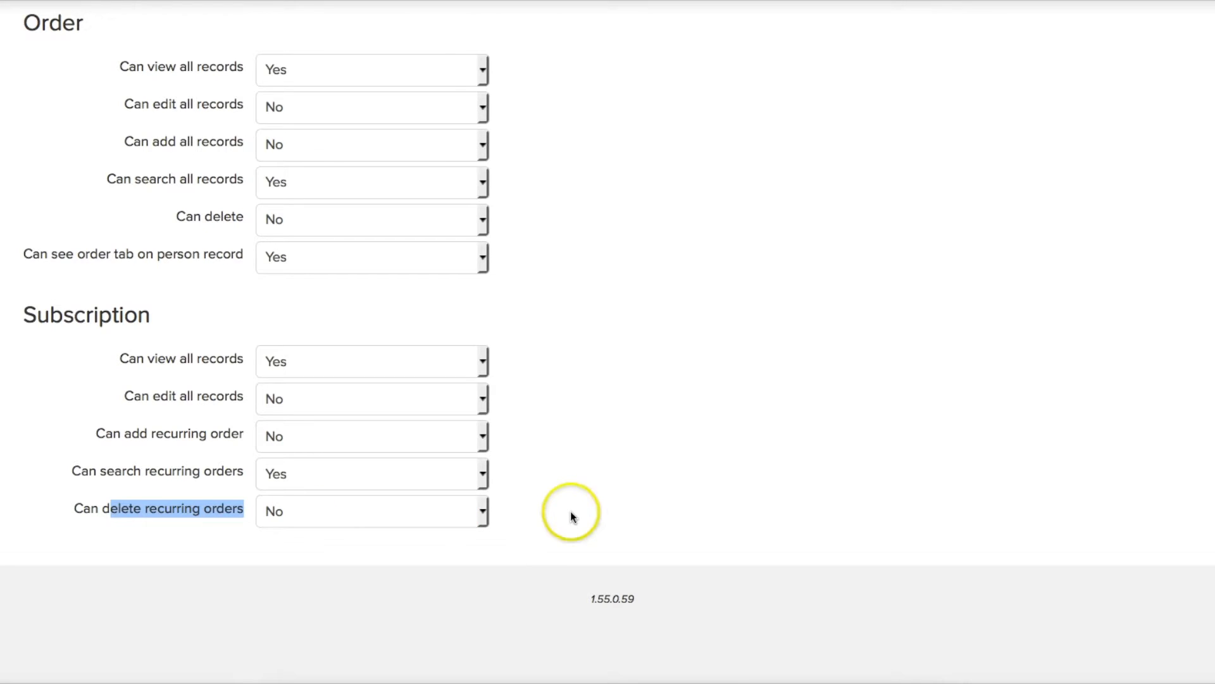
pyautogui.scroll(1, 571, 516)
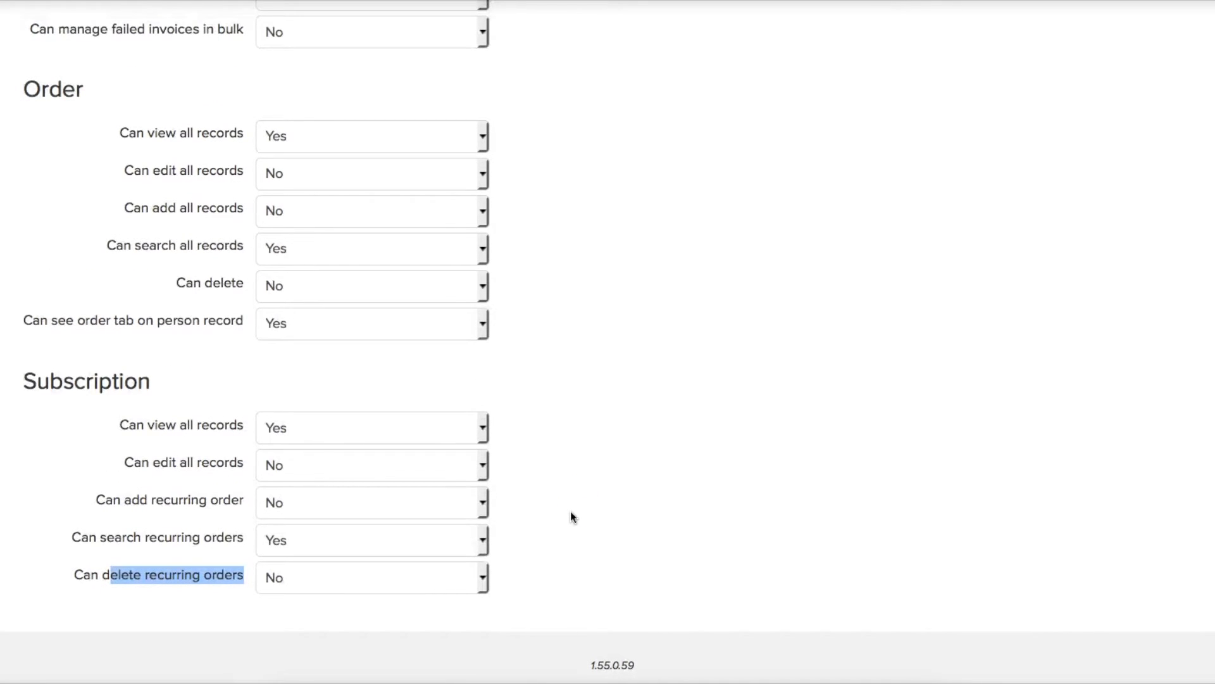
pyautogui.scroll(10, 570, 511)
# - View the global E-Commerce permissions and return to the Referral Partner permissions
pyautogui.click(730, 259)
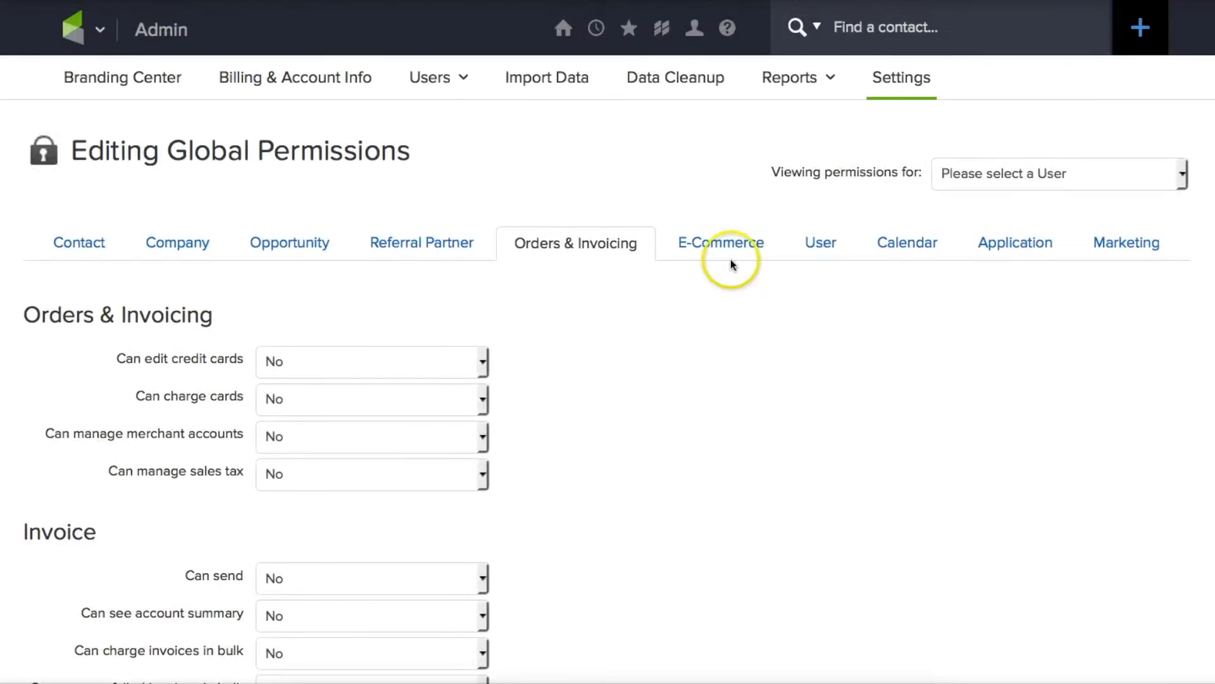
pyautogui.click(842, 253)
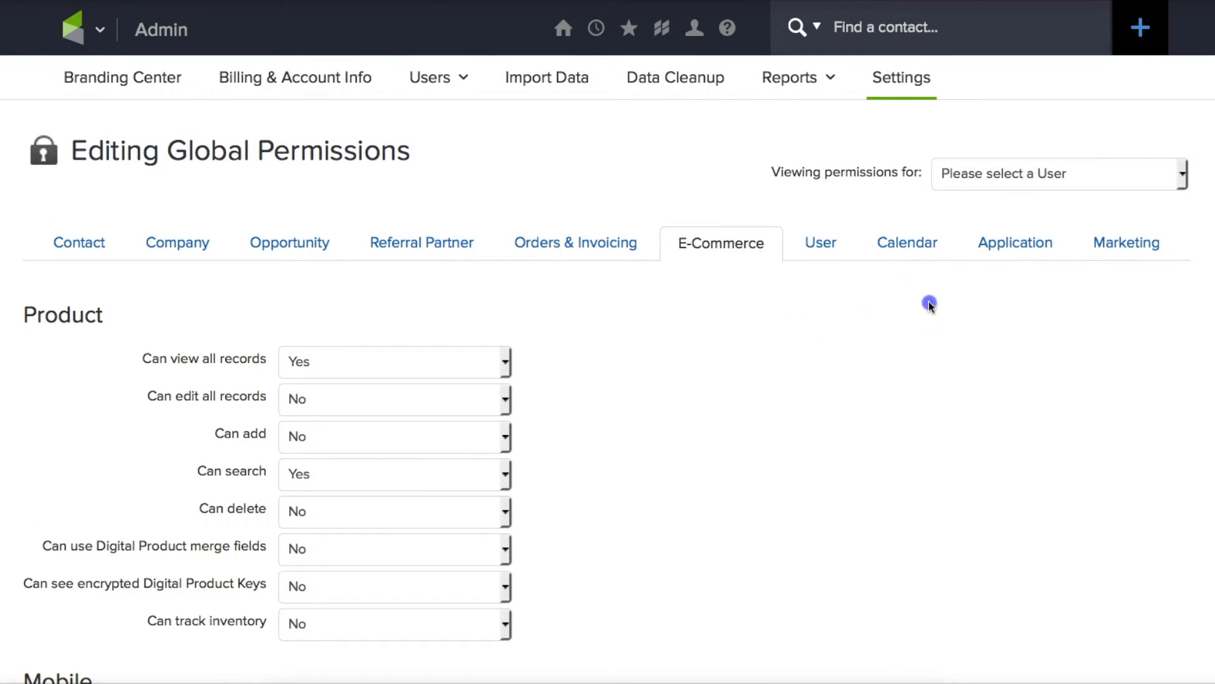
pyautogui.click(1000, 246)
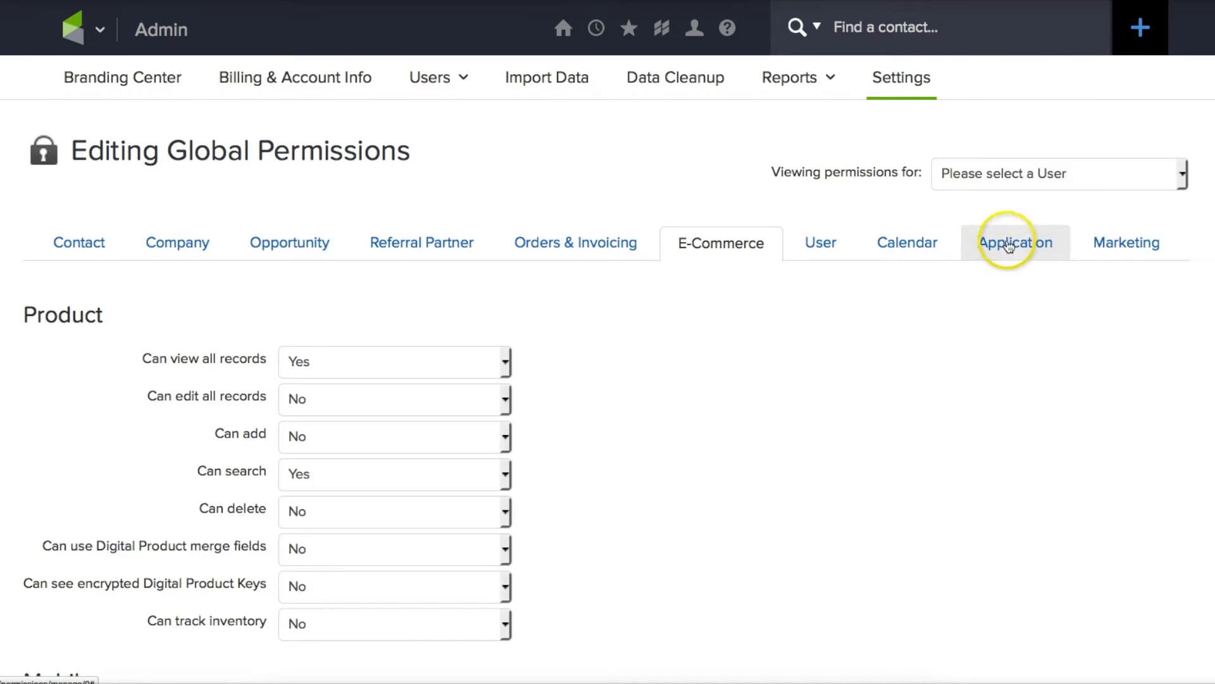
pyautogui.click(378, 253)
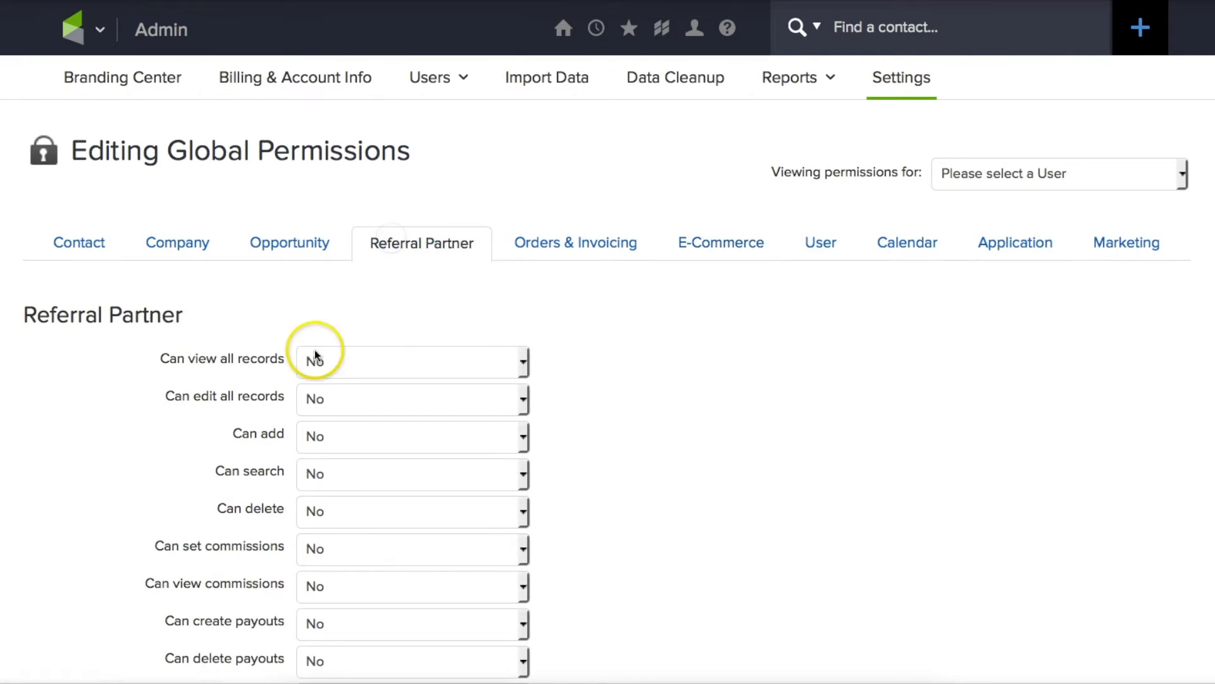
# - Review the global Application permissions, including those for Action sets and for viewing Reports
pyautogui.scroll(-1, 816, 324)
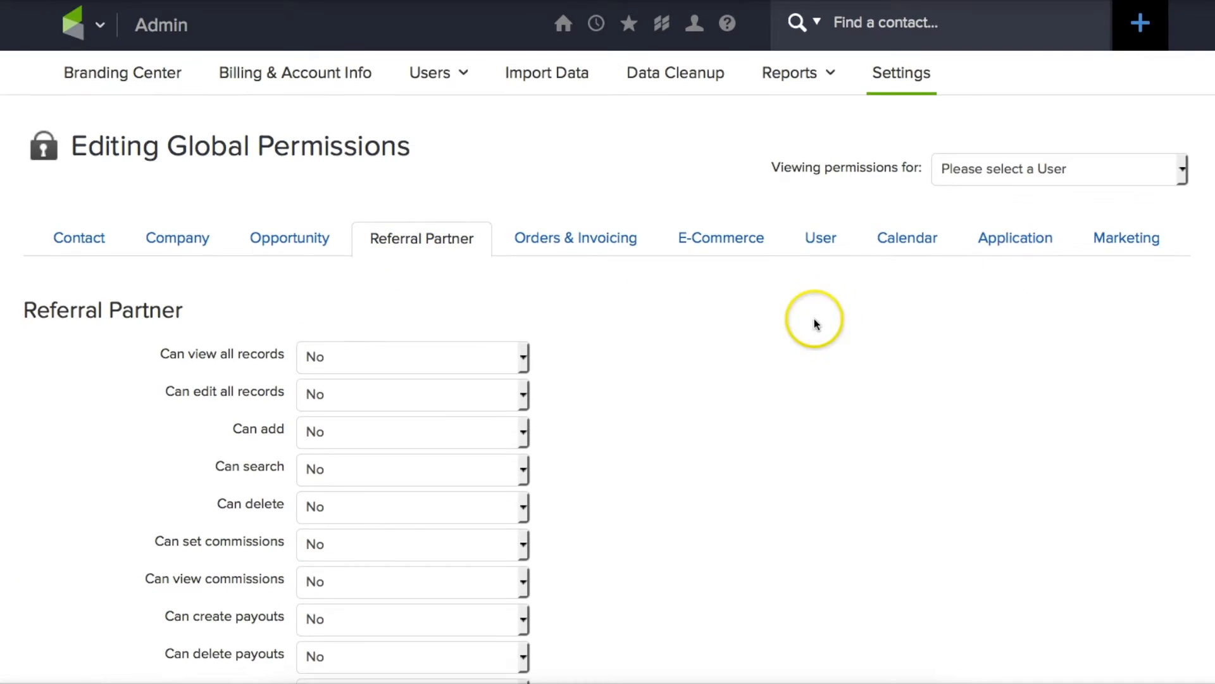
pyautogui.click(994, 244)
pyautogui.scroll(-1, 141, 465)
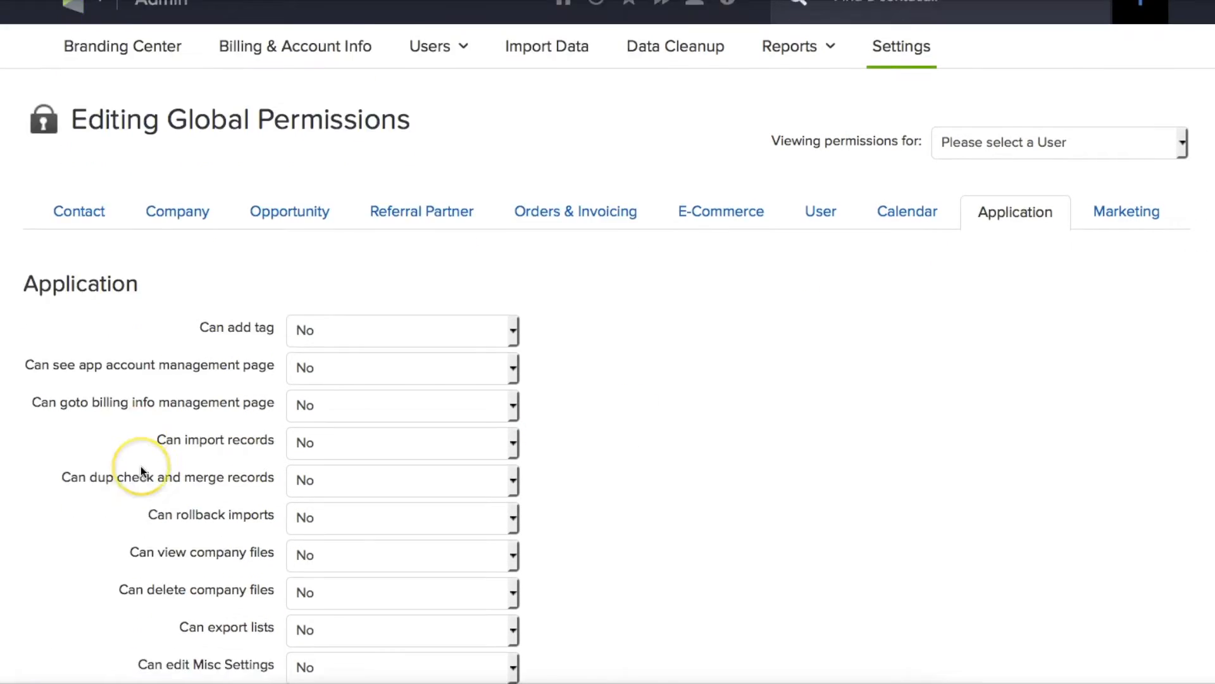
pyautogui.scroll(-10, 140, 466)
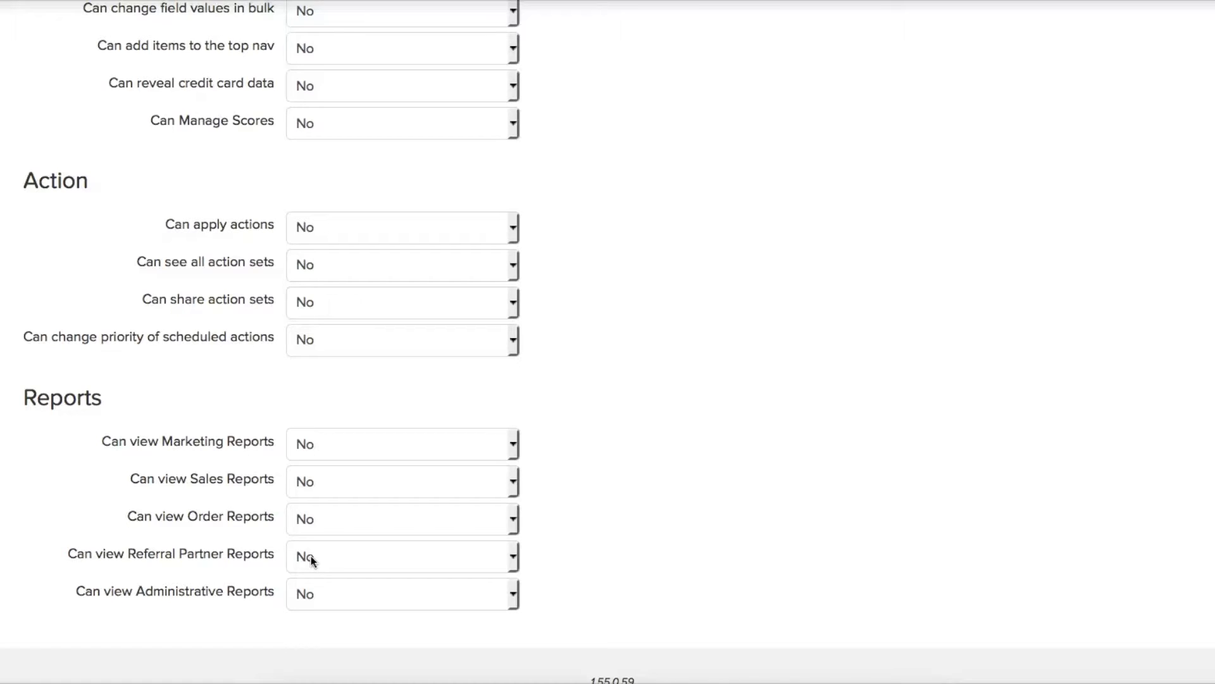
pyautogui.scroll(2, 310, 556)
pyautogui.scroll(-1, 307, 578)
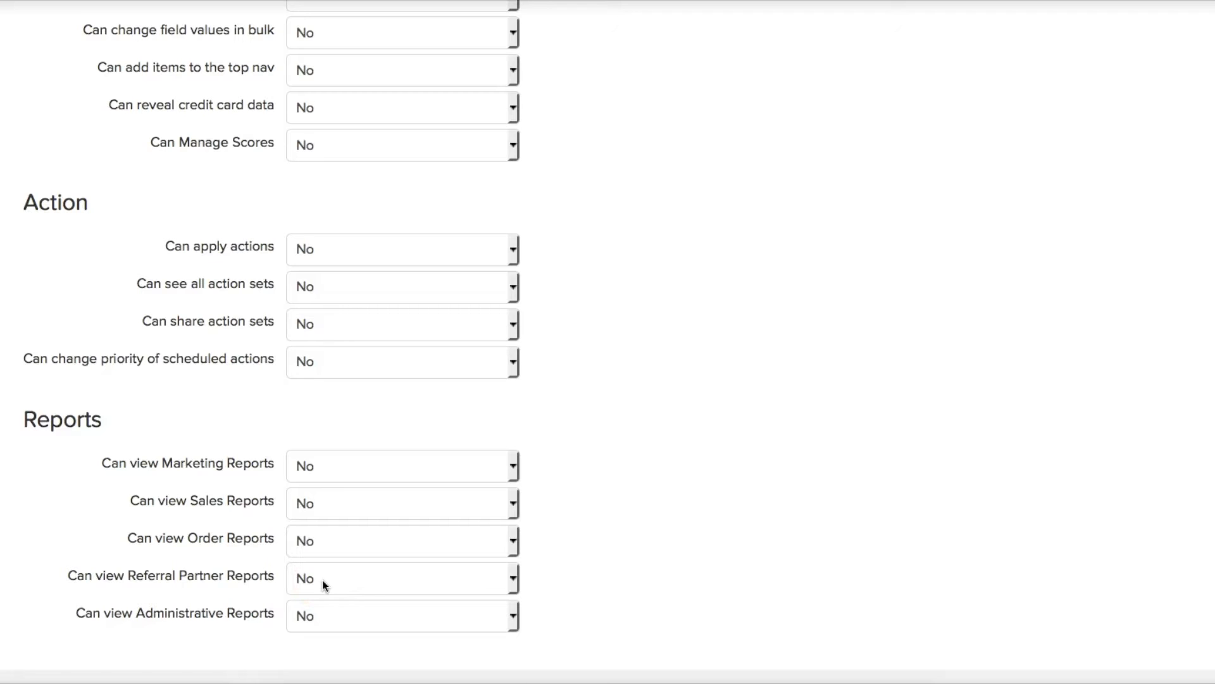
pyautogui.scroll(10, 687, 571)
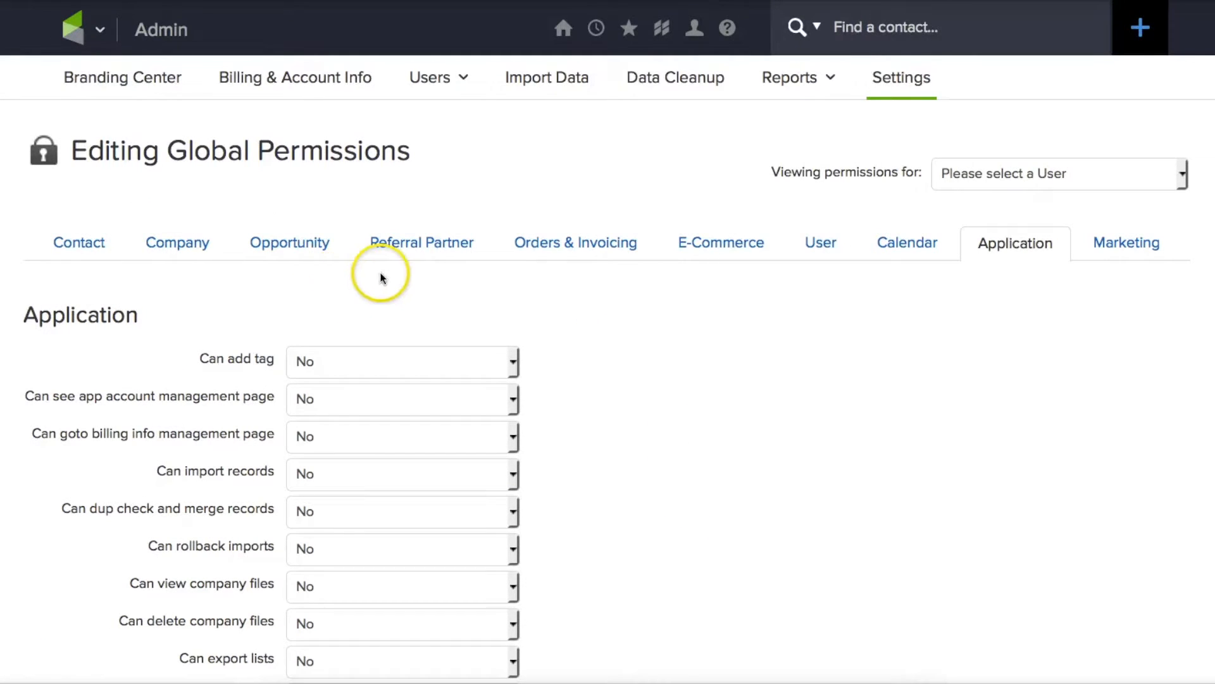
# - Review the global Marketing permissions, paying attention to the permission to send email broadcasts and those for Follow-Up Sequence
pyautogui.click(1136, 242)
pyautogui.scroll(-1, 873, 319)
pyautogui.scroll(1, 873, 319)
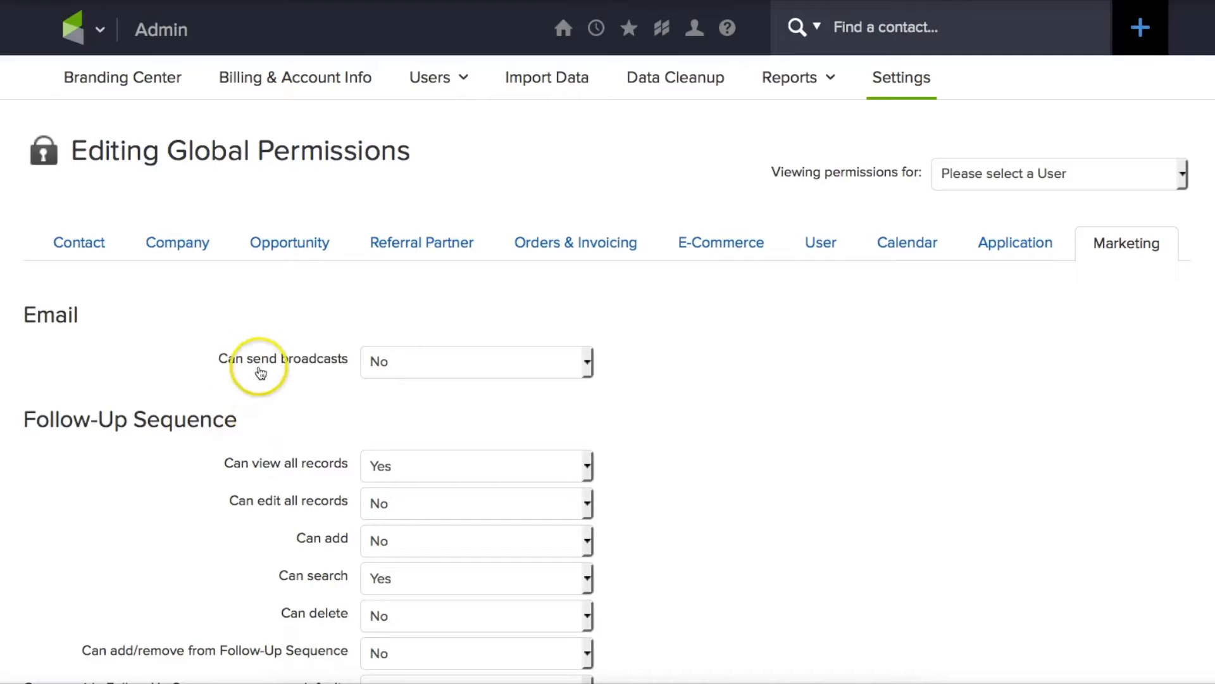
pyautogui.scroll(-1, 258, 420)
pyautogui.scroll(-2, 261, 426)
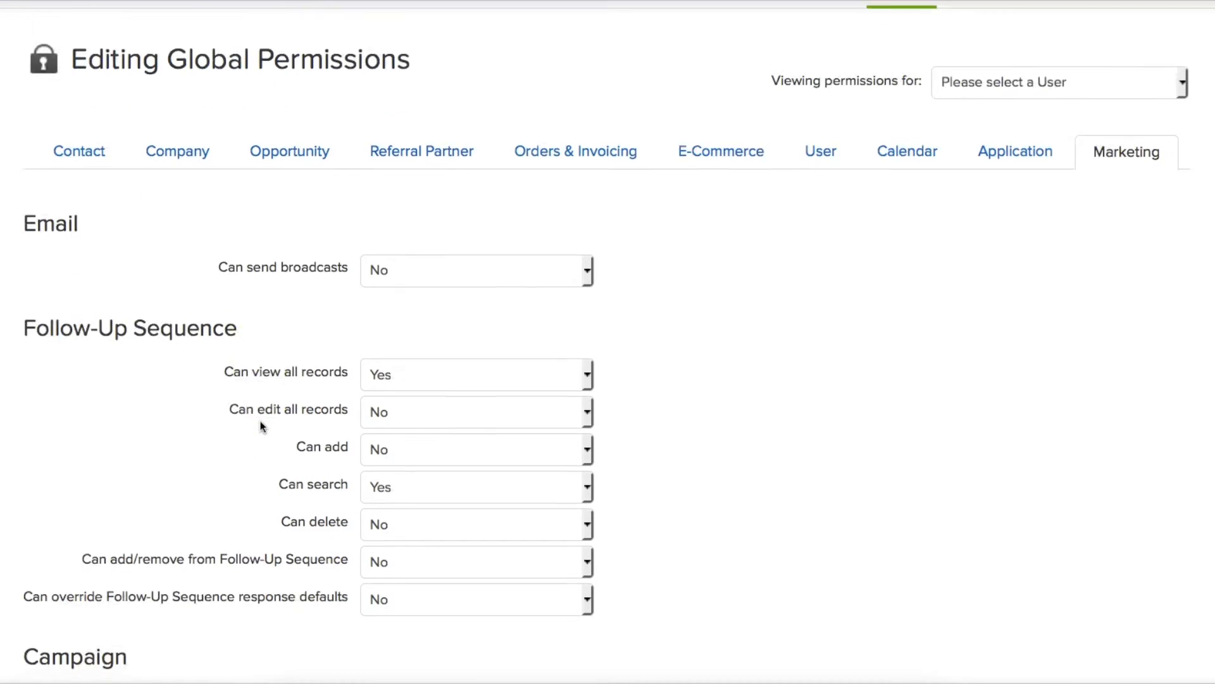
pyautogui.scroll(3, 263, 423)
pyautogui.moveTo(215, 351); pyautogui.dragTo(349, 357)
pyautogui.click(334, 400)
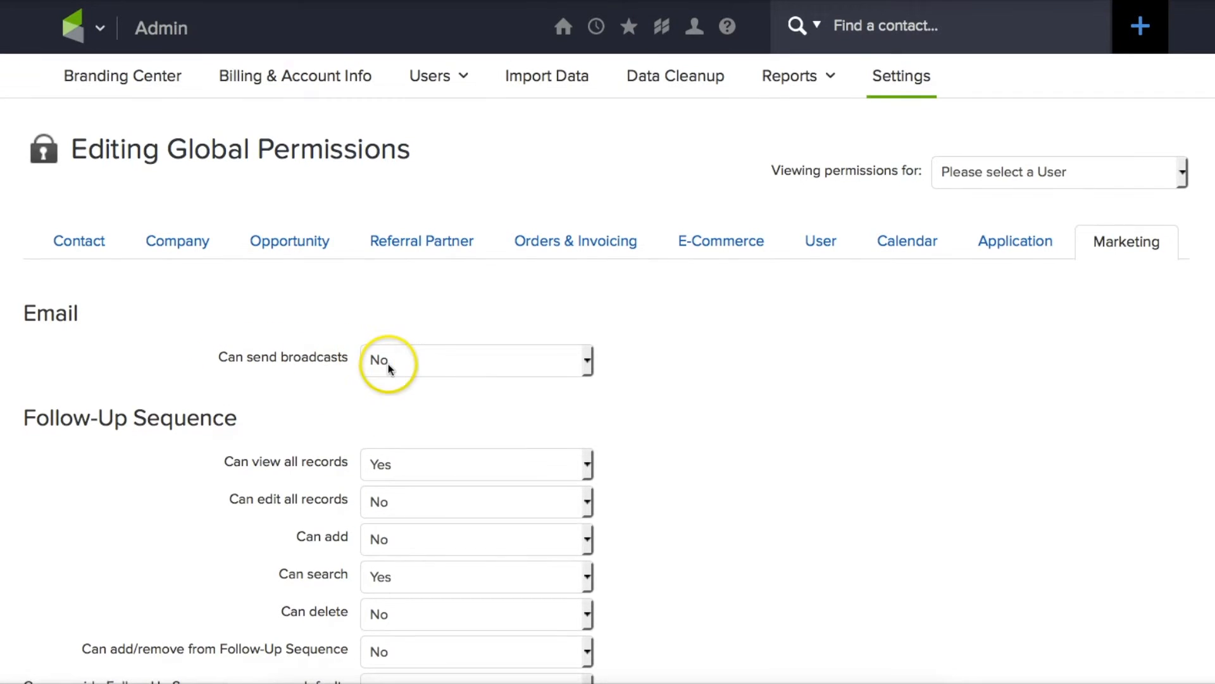
pyautogui.scroll(-1, 389, 365)
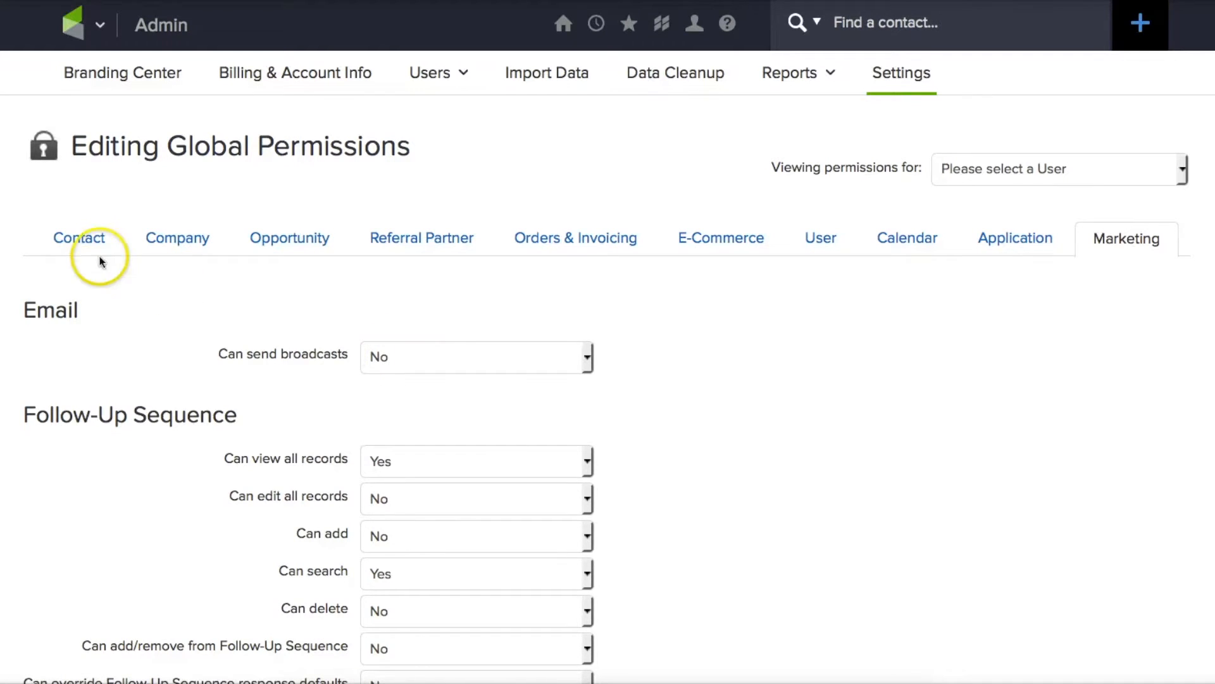
# - Return to the global Contact permissions and look through the full list down to Can unmerge
pyautogui.click(85, 242)
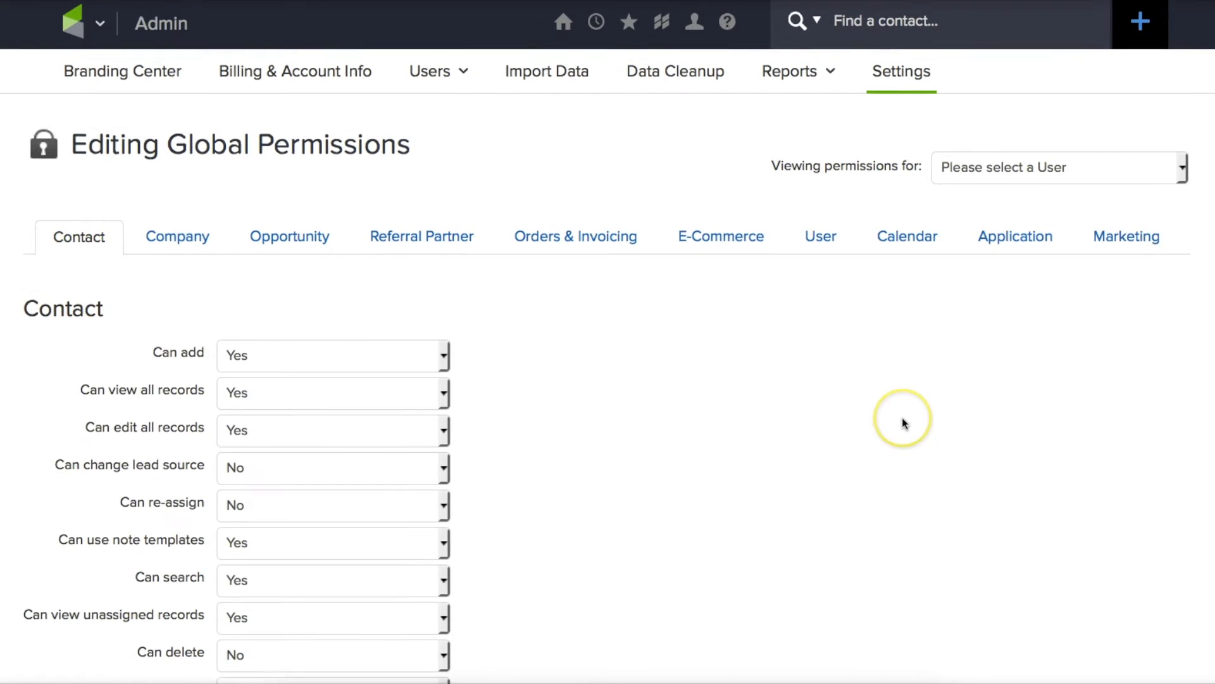
pyautogui.scroll(-3, 902, 417)
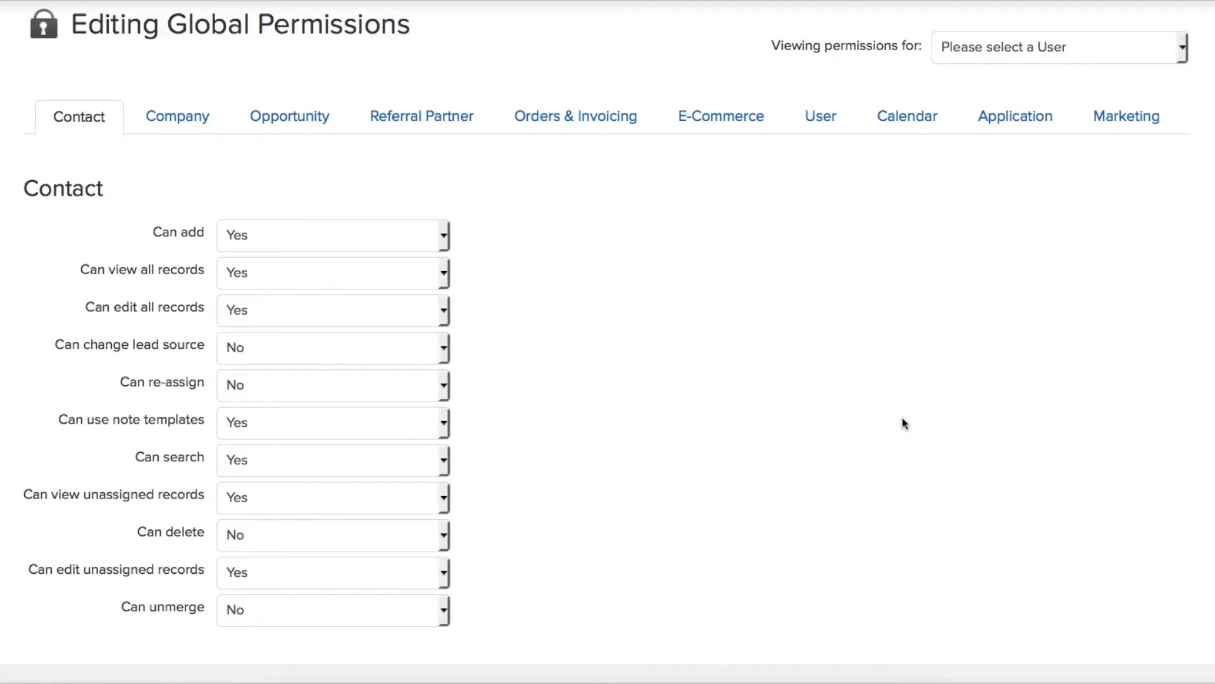
pyautogui.click(905, 417)
pyautogui.click(538, 429)
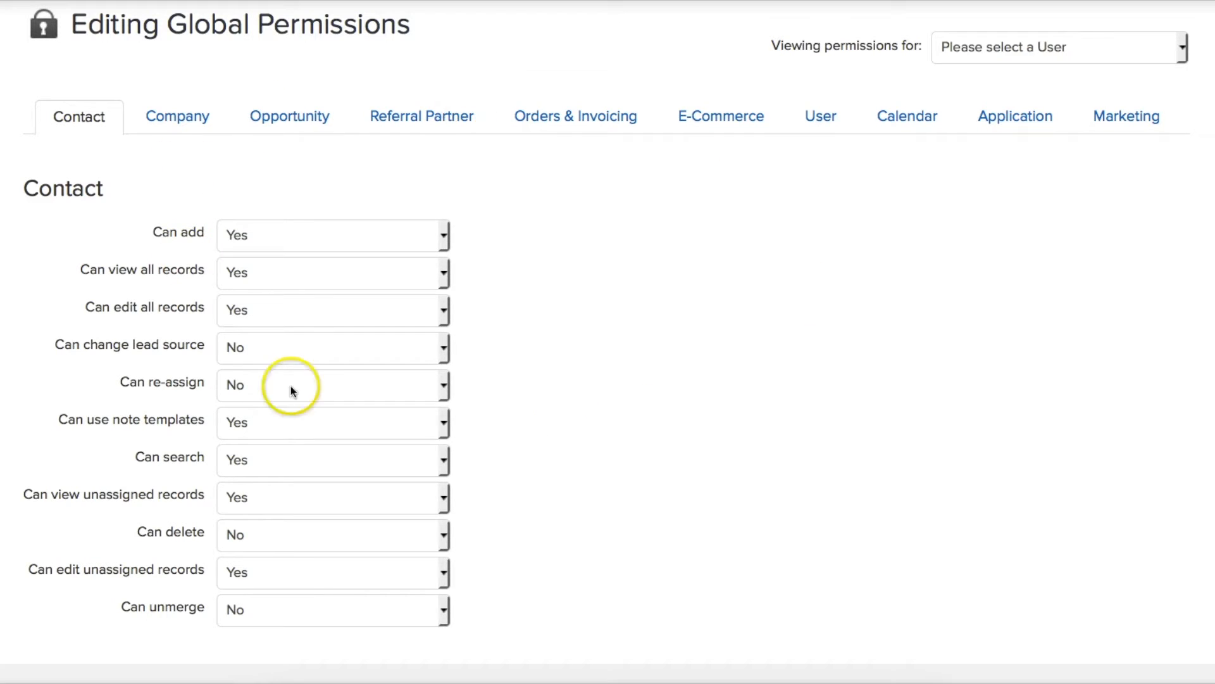
pyautogui.scroll(2, 1052, 352)
pyautogui.scroll(-1, 1052, 352)
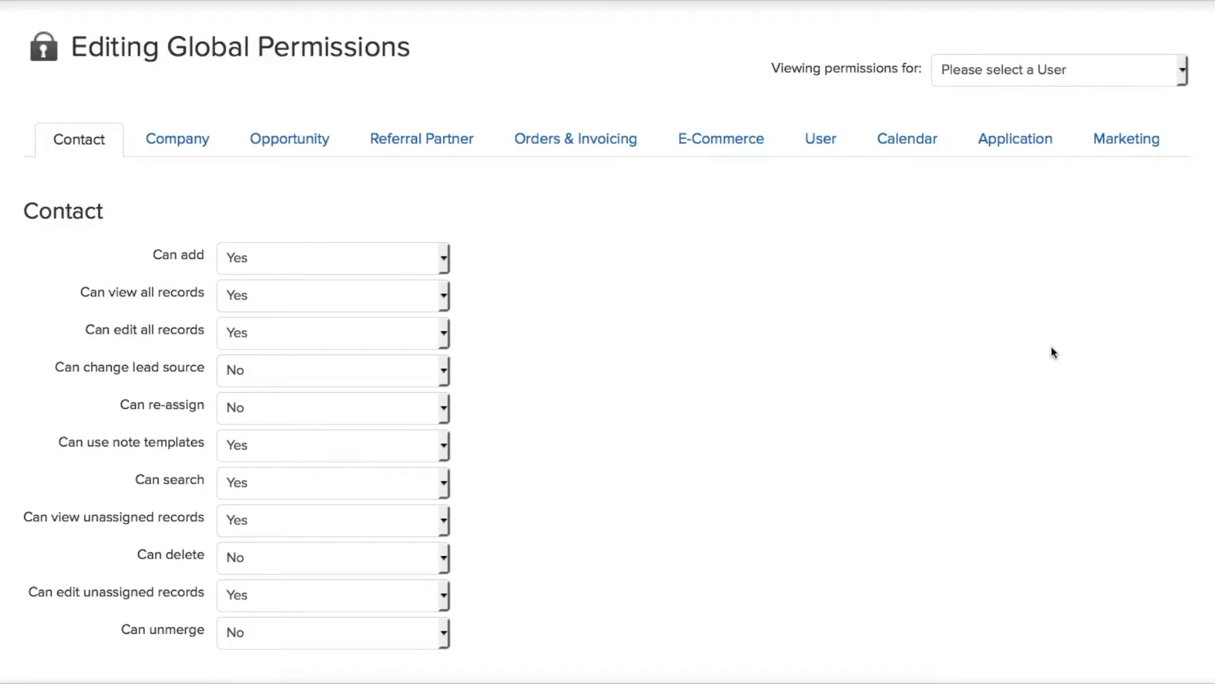
pyautogui.scroll(2, 1054, 352)
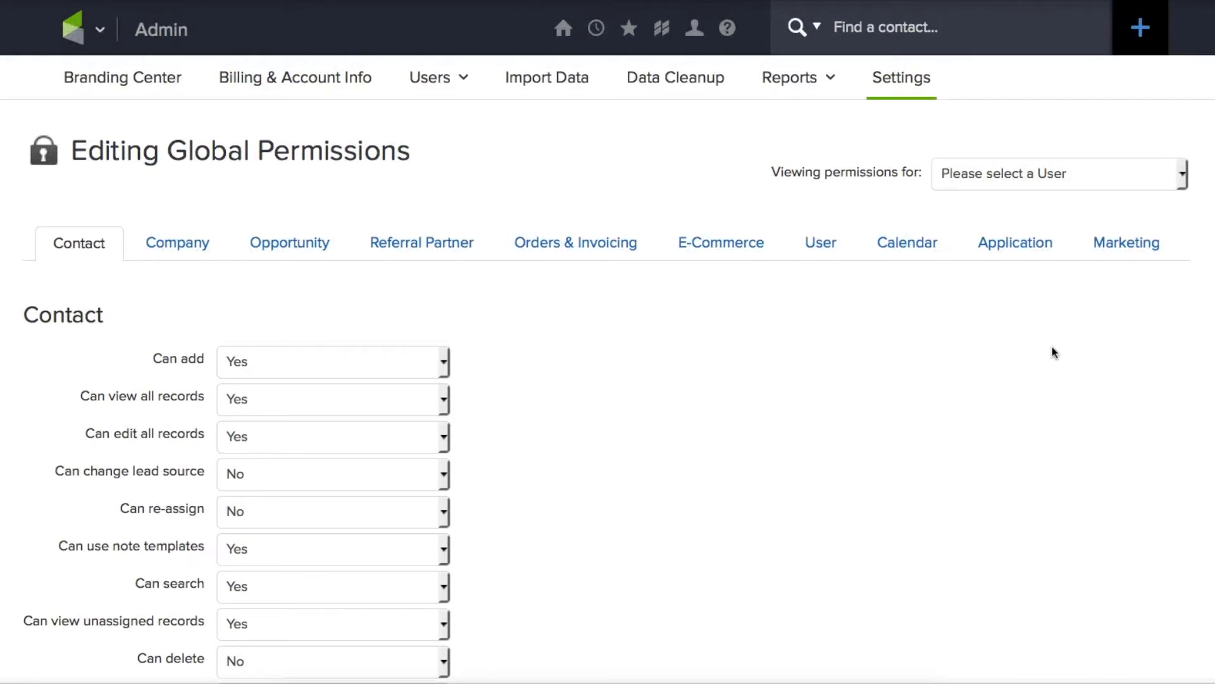
# - Open the team user's account from the Admin users list and display its user groups
pyautogui.click(70, 26)
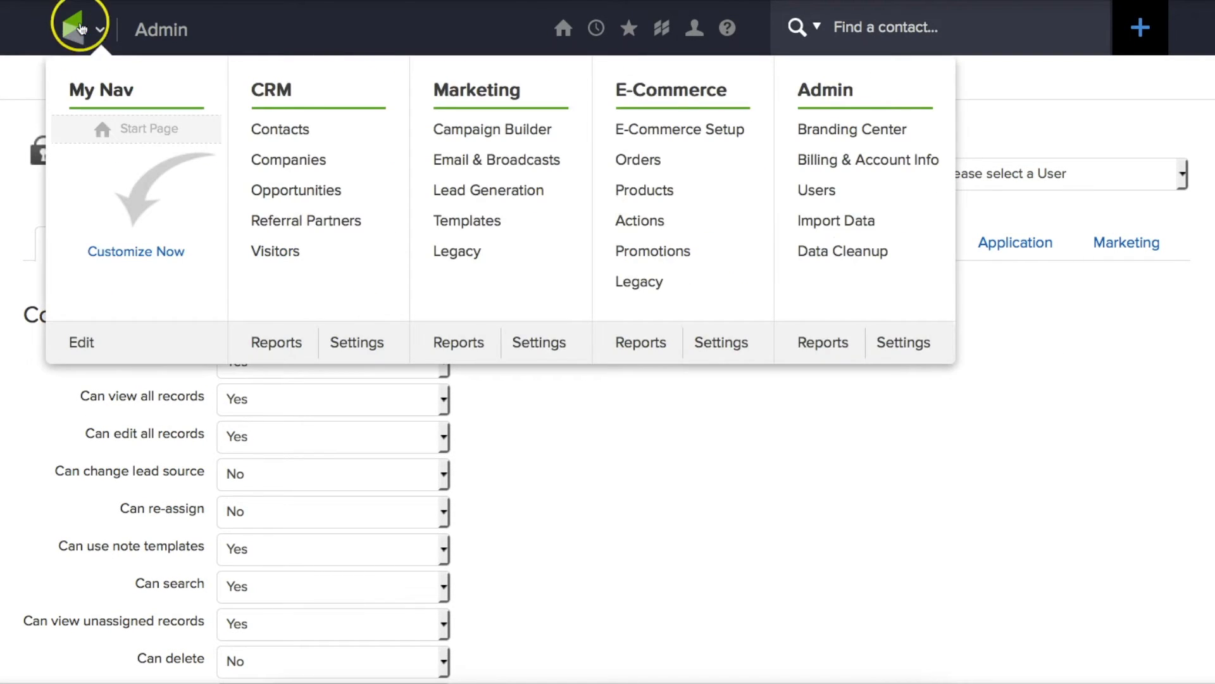
pyautogui.click(824, 192)
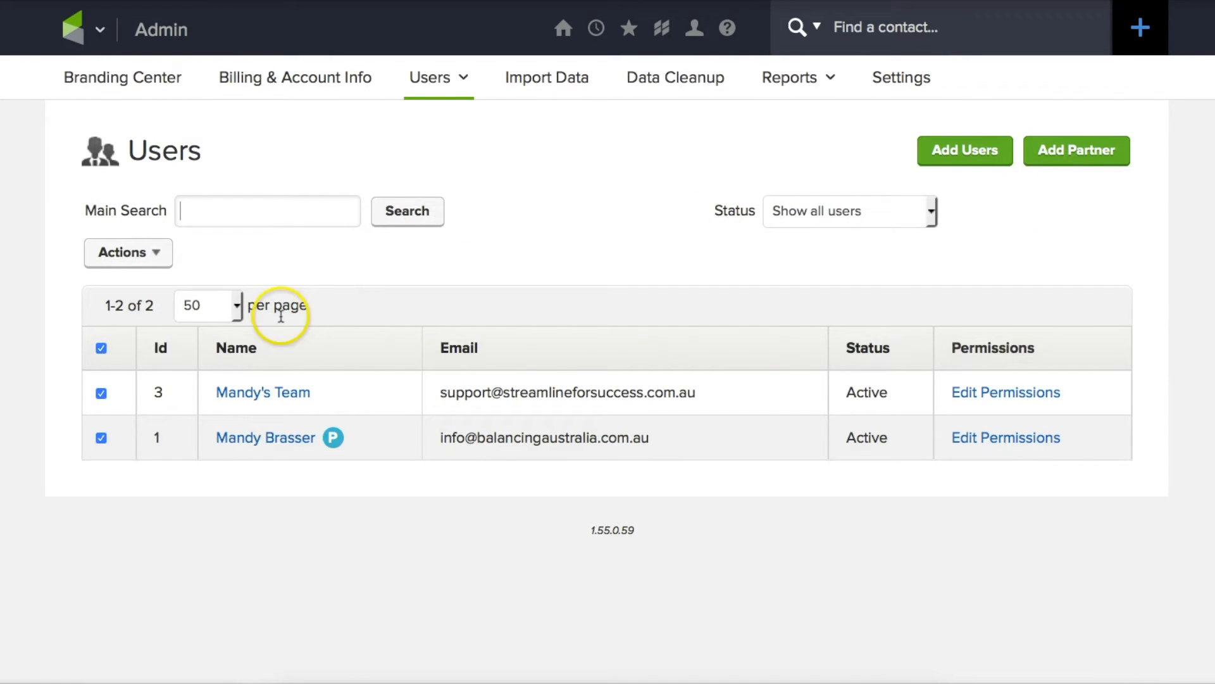
pyautogui.click(258, 393)
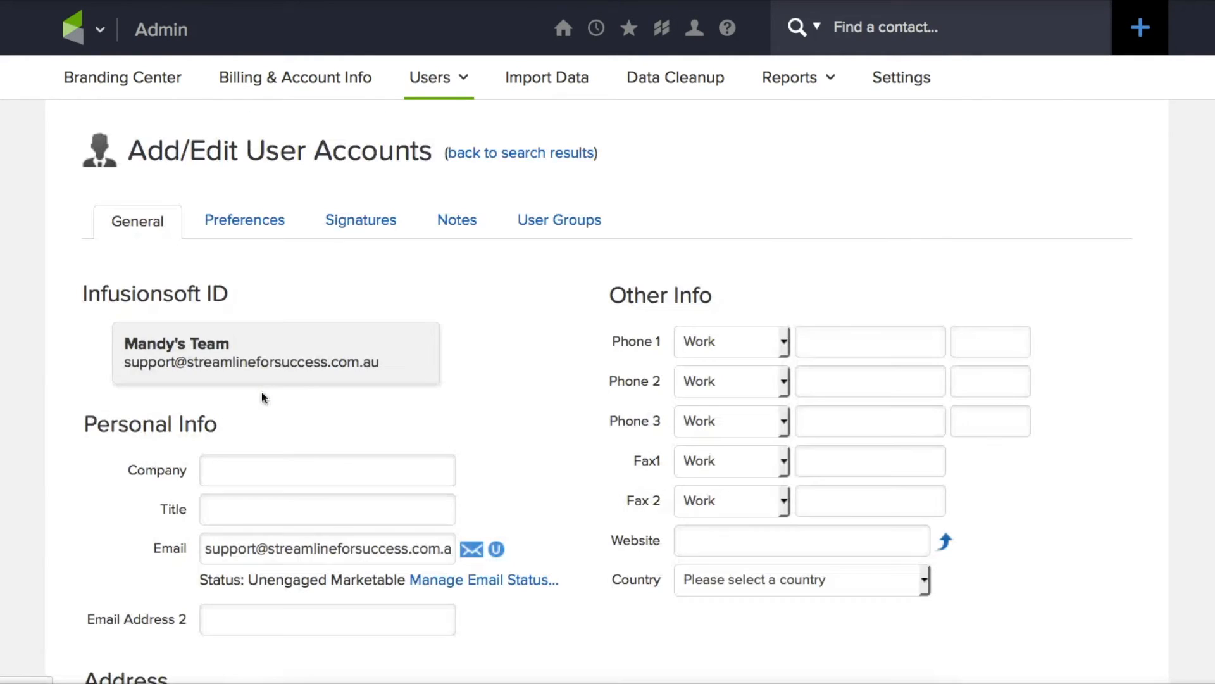
pyautogui.click(535, 221)
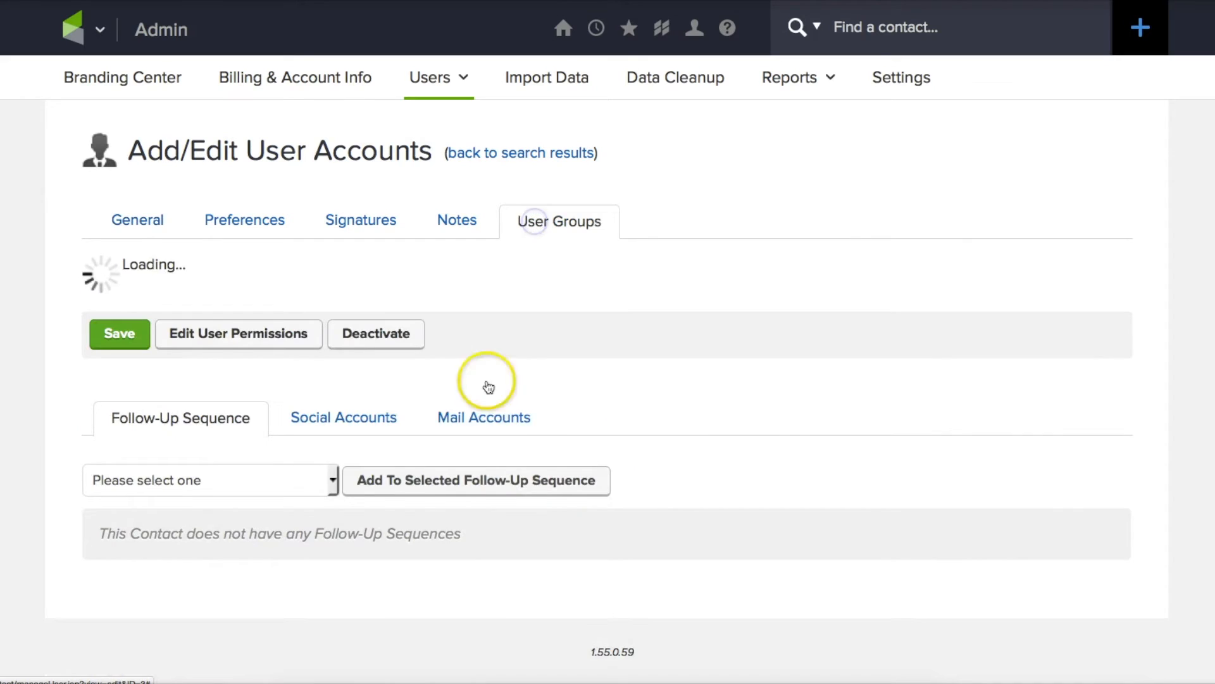
# - Remove the team user from all its current groups, including Sales Rep, accepting each removal
pyautogui.scroll(-2, 575, 551)
pyautogui.click(836, 510)
pyautogui.click(916, 283)
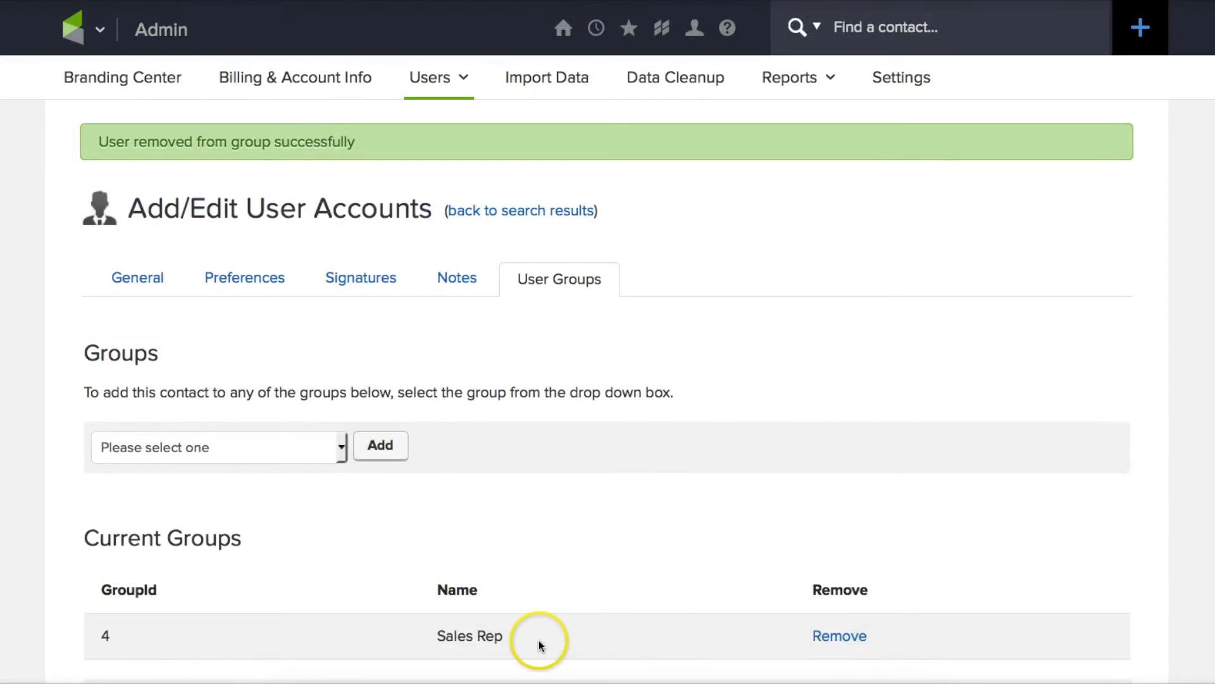
pyautogui.scroll(-2, 541, 636)
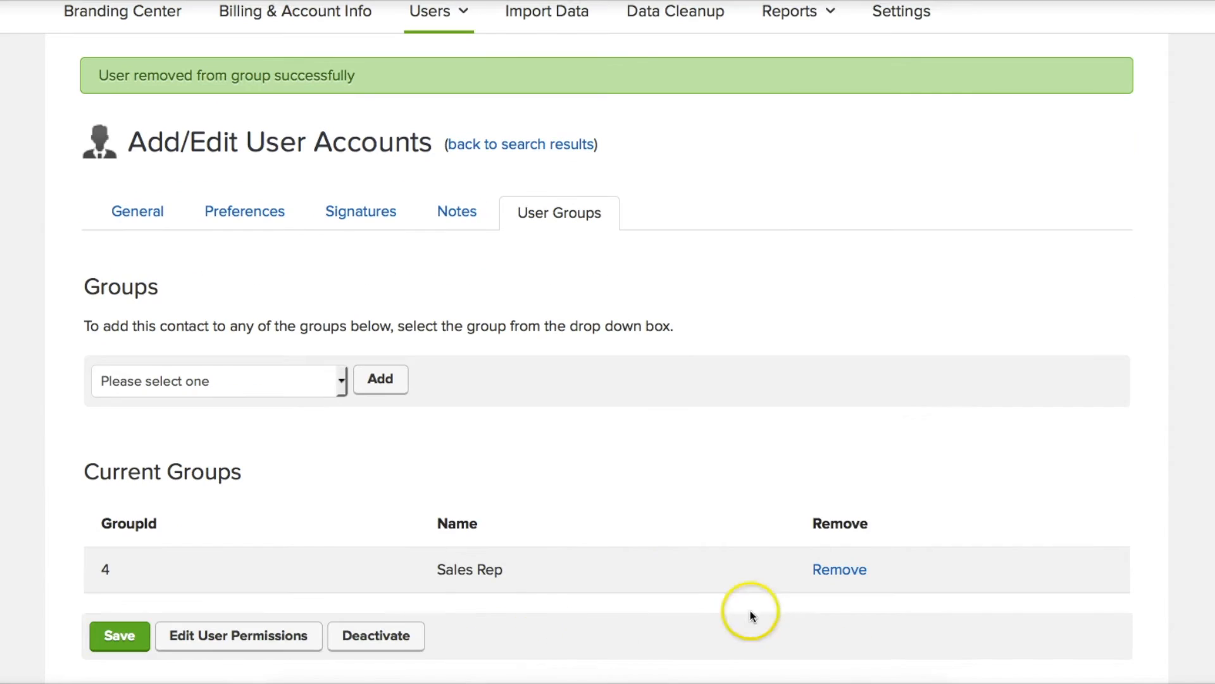
pyautogui.click(828, 566)
pyautogui.click(889, 284)
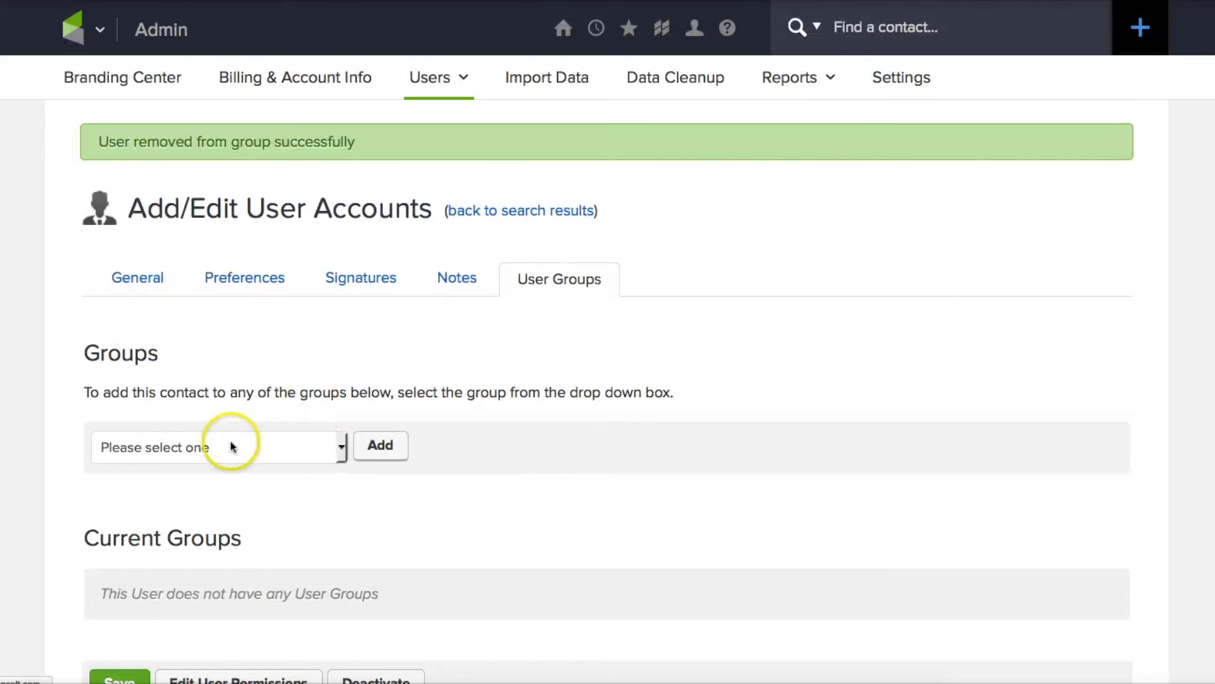
# - Add the team user to the Order Manager group
pyautogui.click(169, 453)
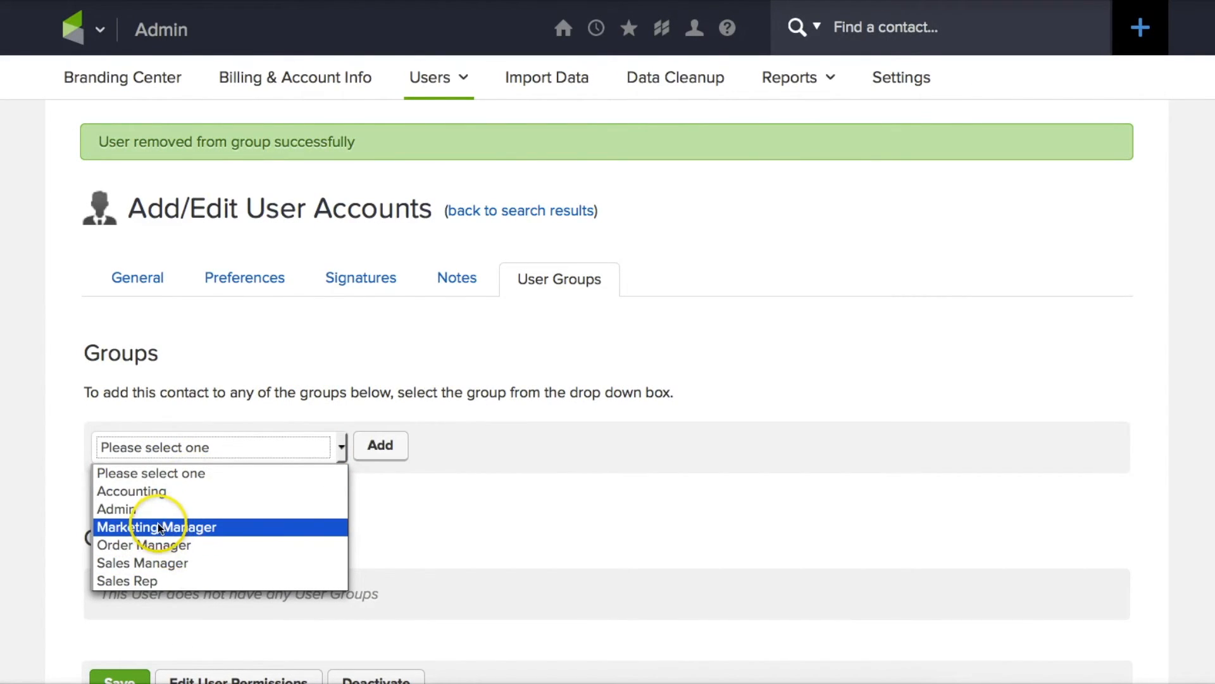
pyautogui.click(155, 544)
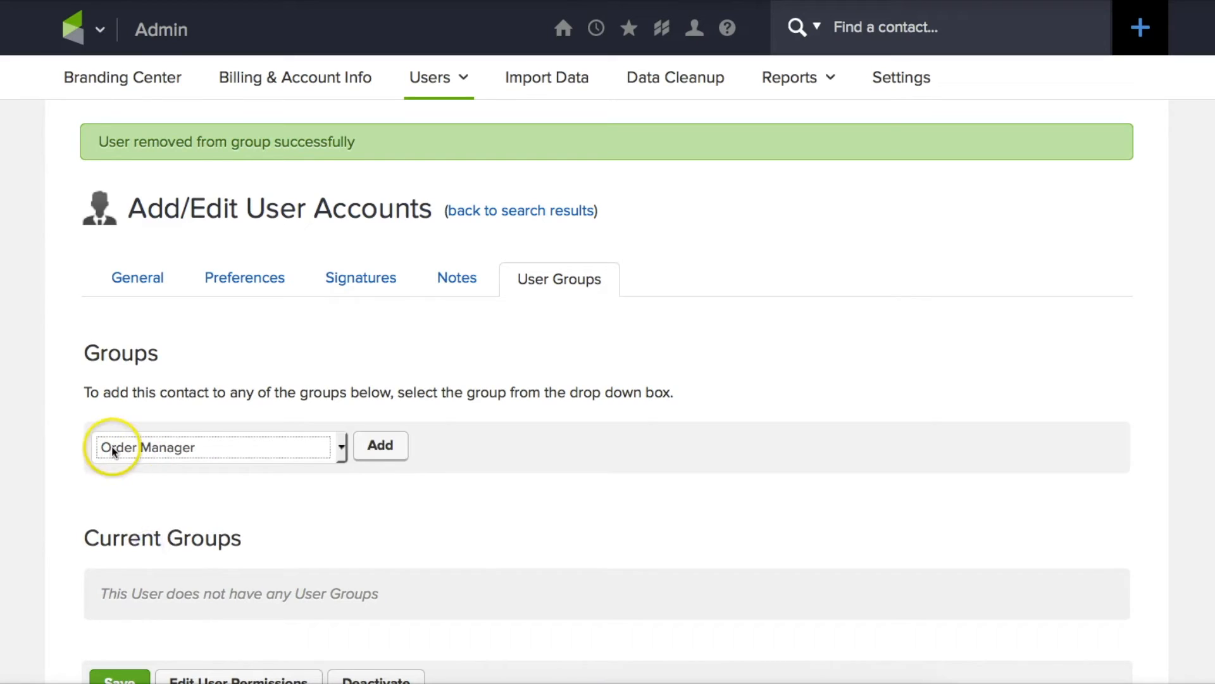
pyautogui.click(379, 455)
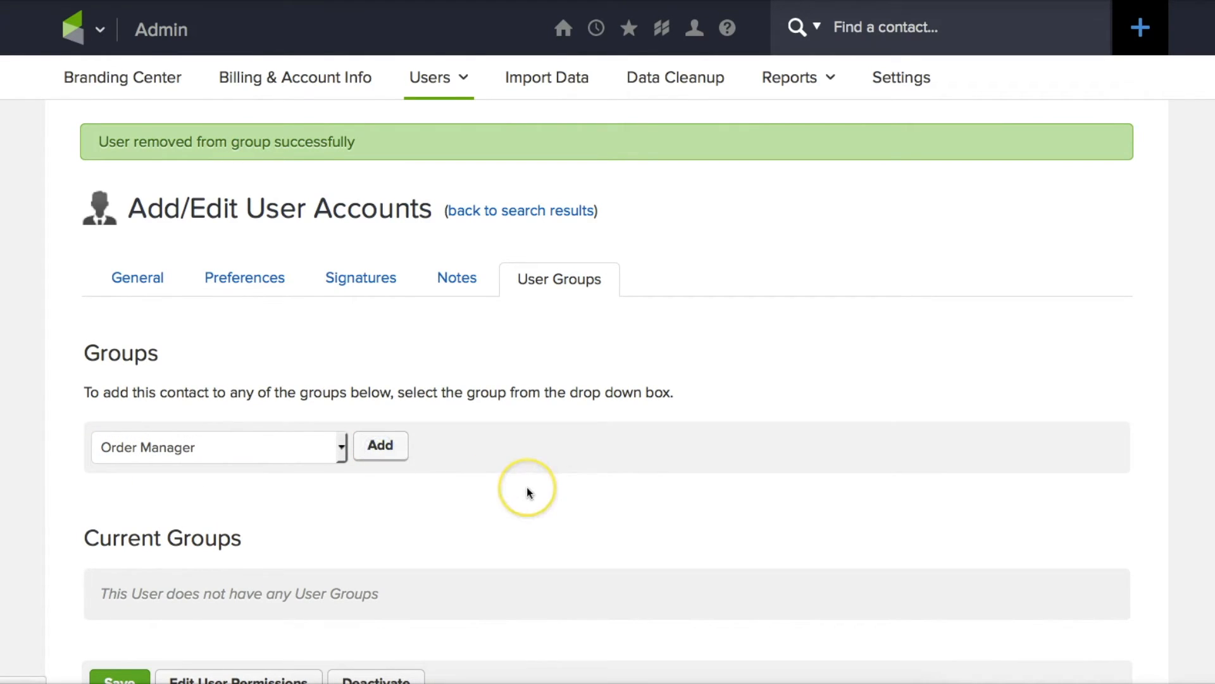
pyautogui.click(542, 491)
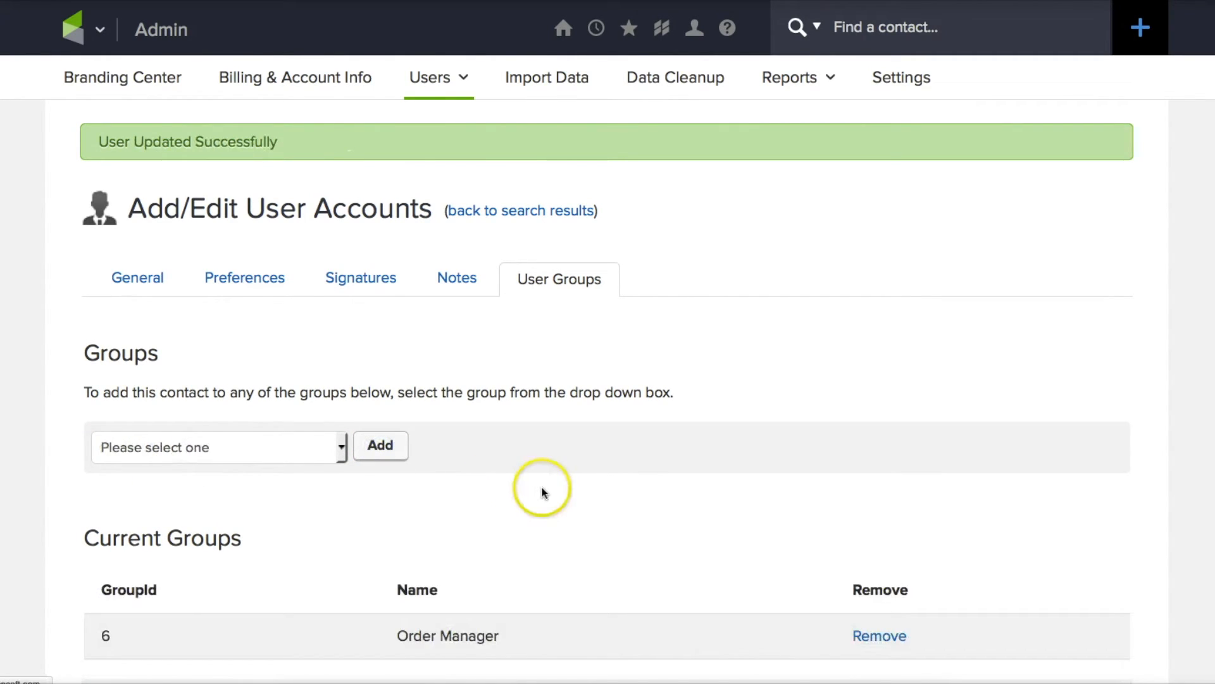
# - Open the team user's individual permissions and review the Contact, Company, Opportunity, Referral Partner and Orders & Invoicing areas
pyautogui.scroll(-3, 542, 491)
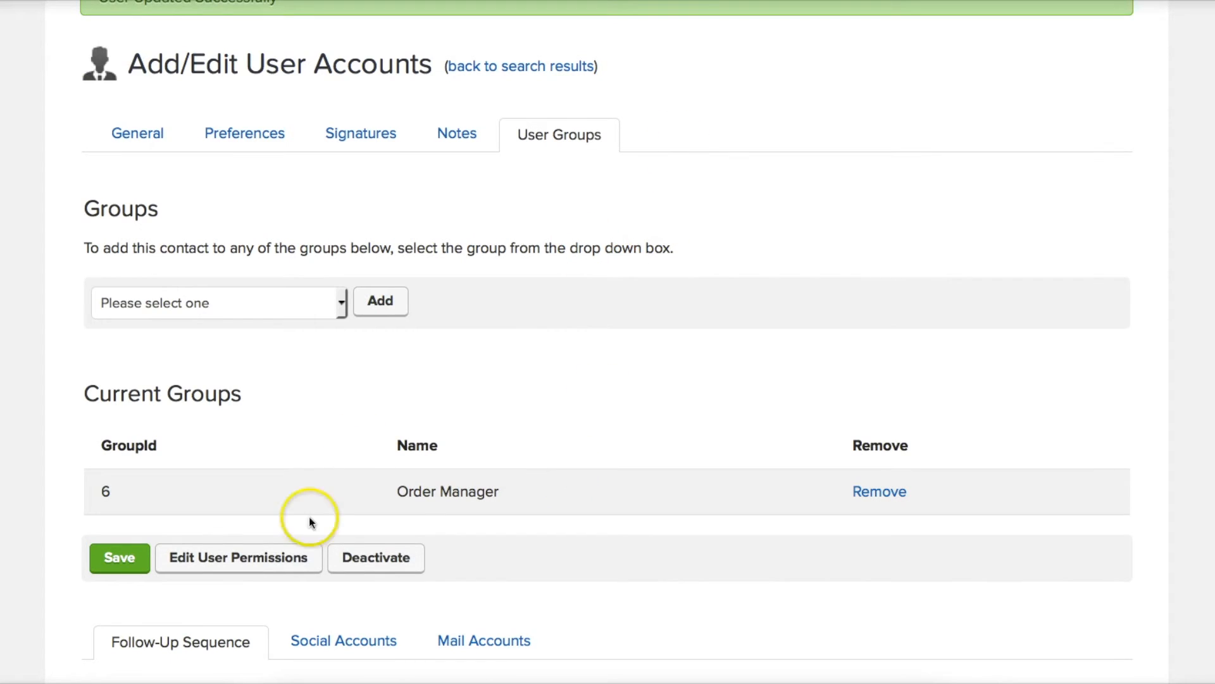
pyautogui.click(247, 562)
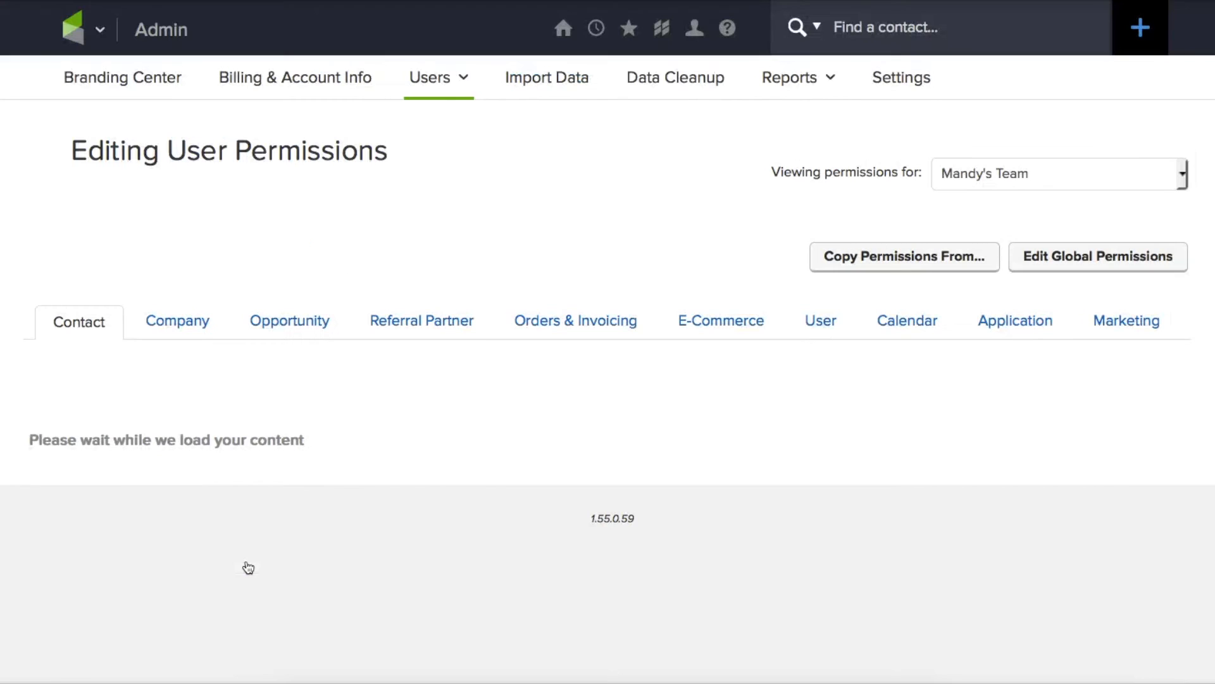
pyautogui.scroll(-3, 353, 374)
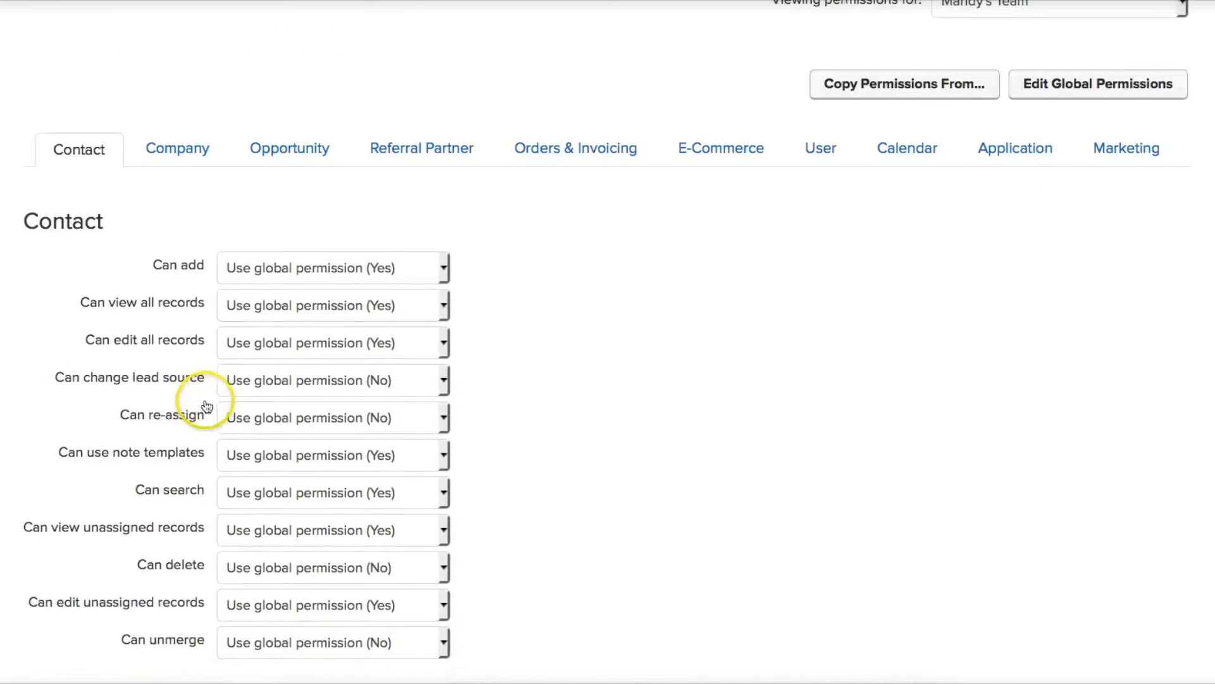
pyautogui.click(186, 113)
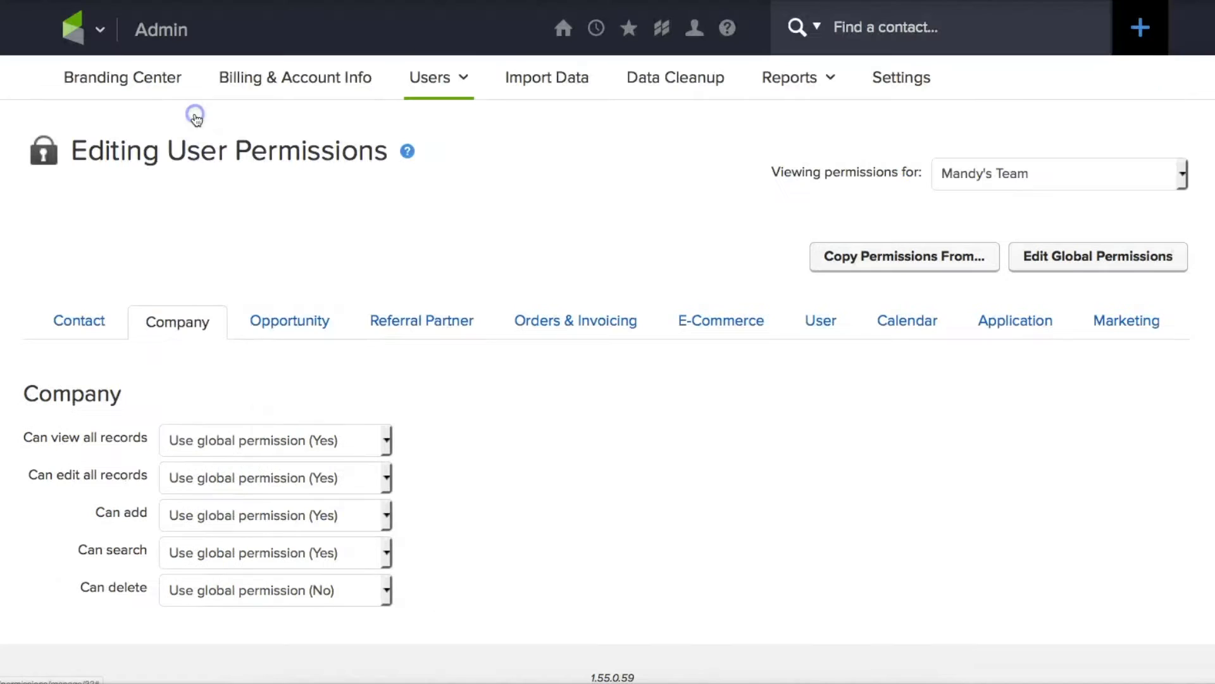
pyautogui.click(290, 330)
pyautogui.click(402, 329)
pyautogui.click(556, 334)
pyautogui.scroll(-3, 595, 342)
# - Review the team user's E-Commerce and User permissions and check the option to copy permissions
pyautogui.click(743, 181)
pyautogui.click(821, 320)
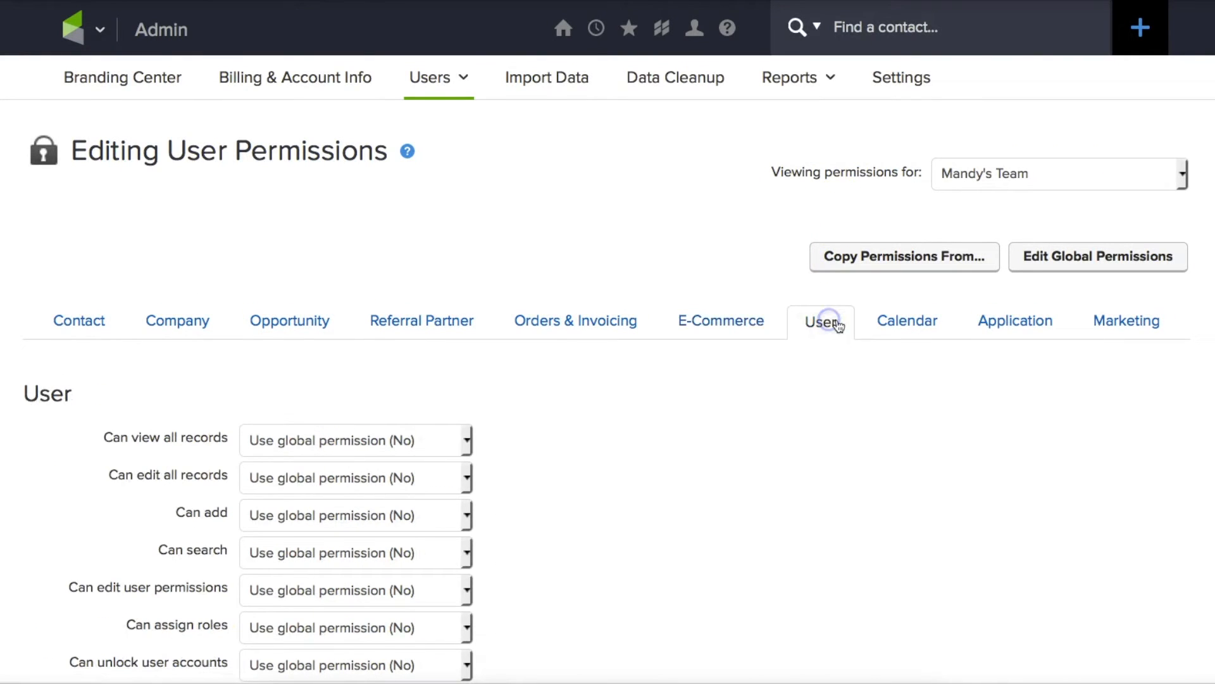
pyautogui.scroll(-1, 871, 359)
pyautogui.scroll(-1, 871, 365)
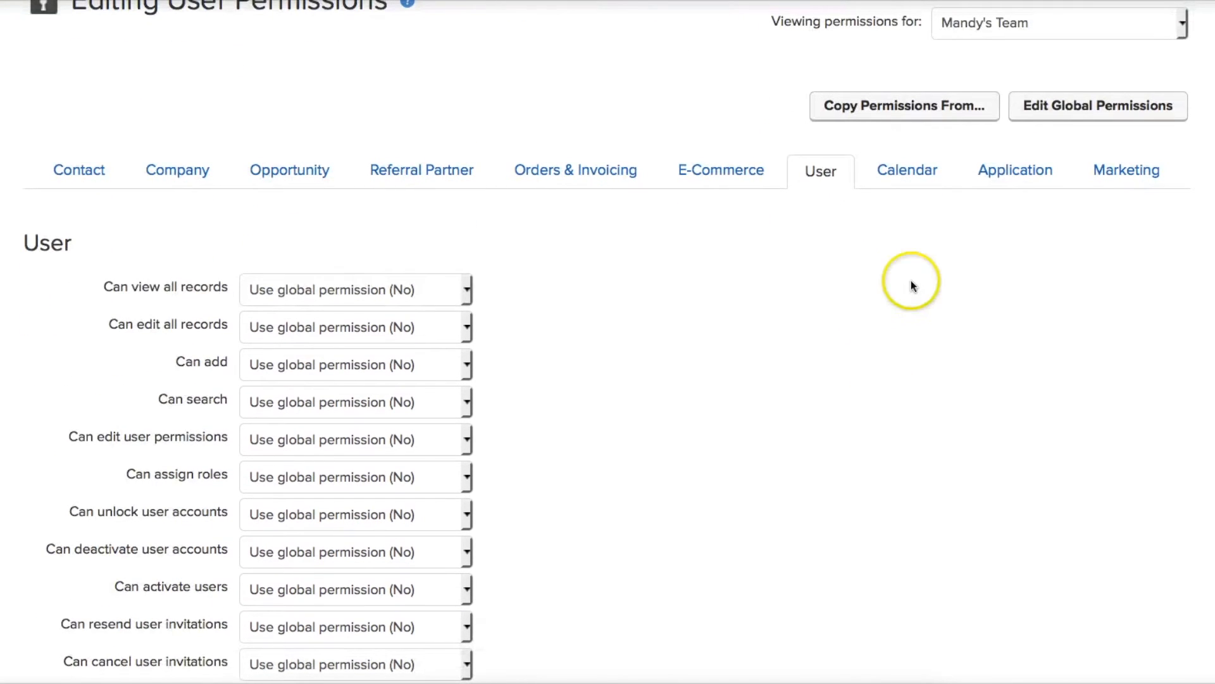
pyautogui.scroll(1, 904, 281)
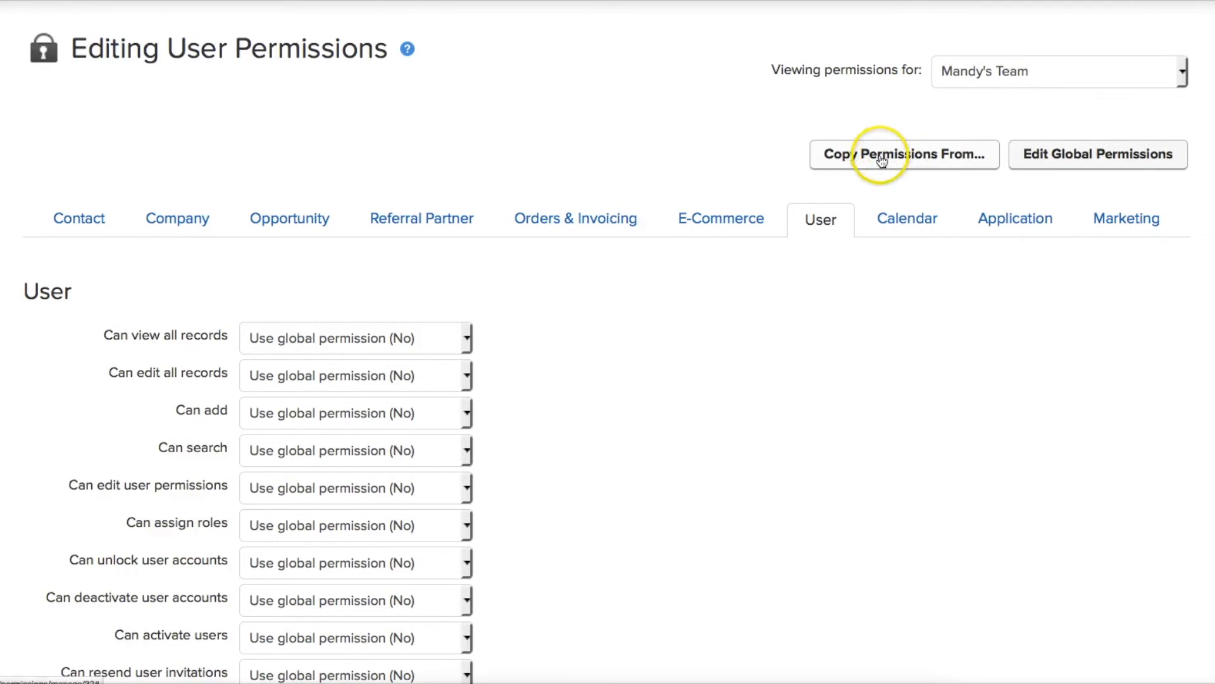
pyautogui.click(915, 159)
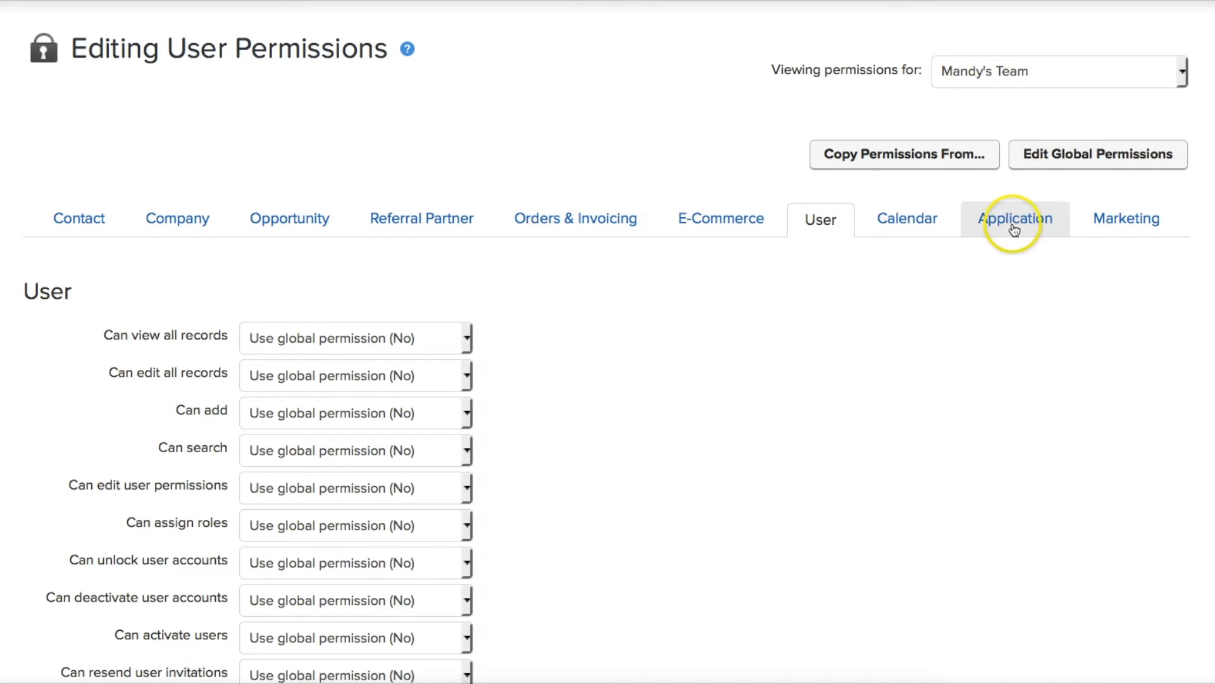
# - Set the team user's Can send broadcasts permission to Yes under Marketing
pyautogui.click(1123, 228)
pyautogui.click(409, 445)
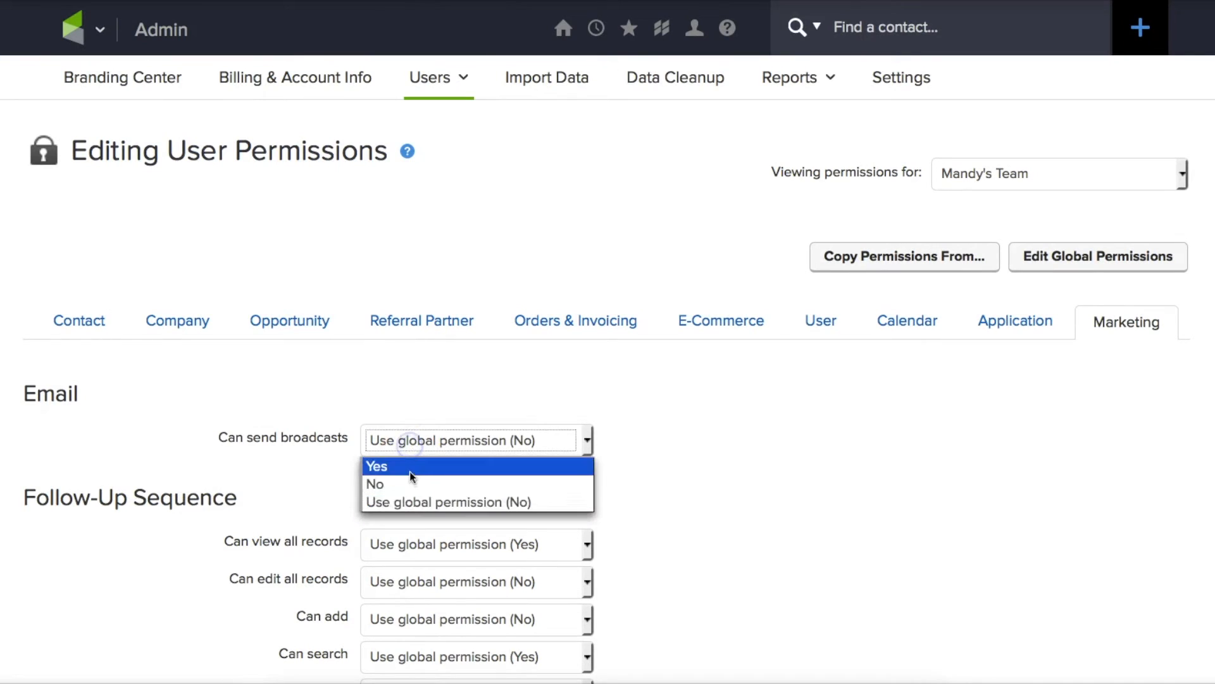
pyautogui.click(408, 465)
pyautogui.scroll(-5, 325, 445)
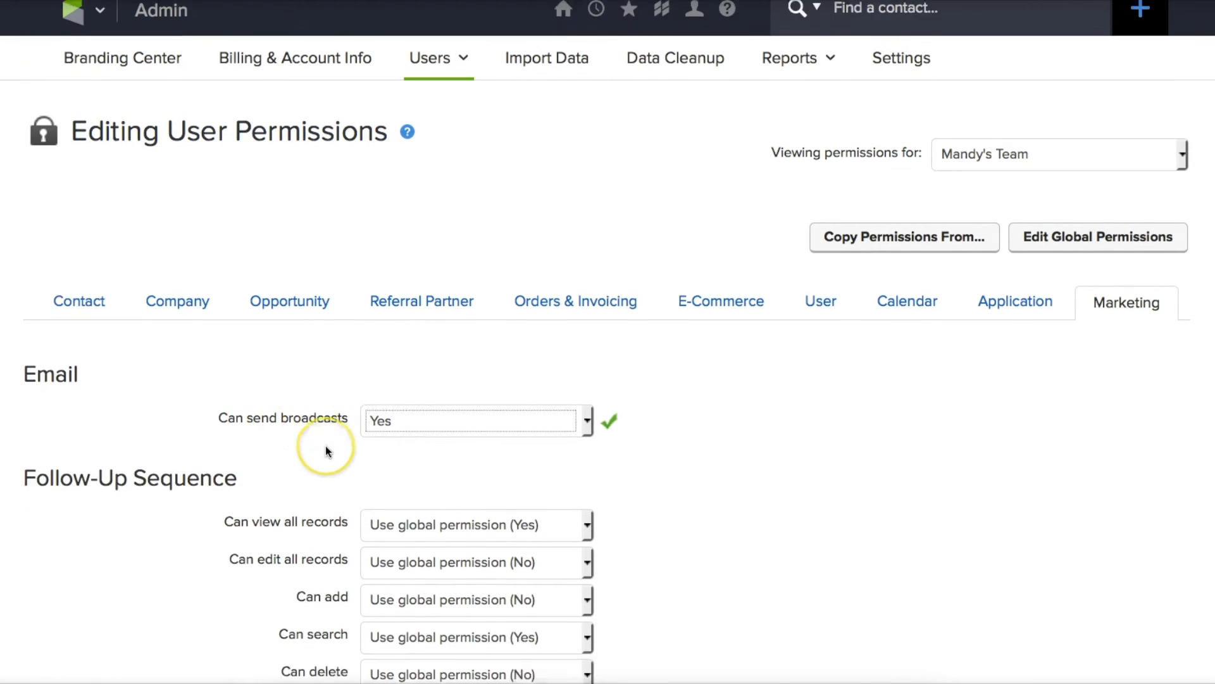
# - Review the team user's Marketing permissions, covering the Email broadcast setting and the Follow-Up Sequence options
pyautogui.click(209, 358)
pyautogui.scroll(-10, 210, 362)
pyautogui.scroll(20, 209, 358)
pyautogui.click(596, 349)
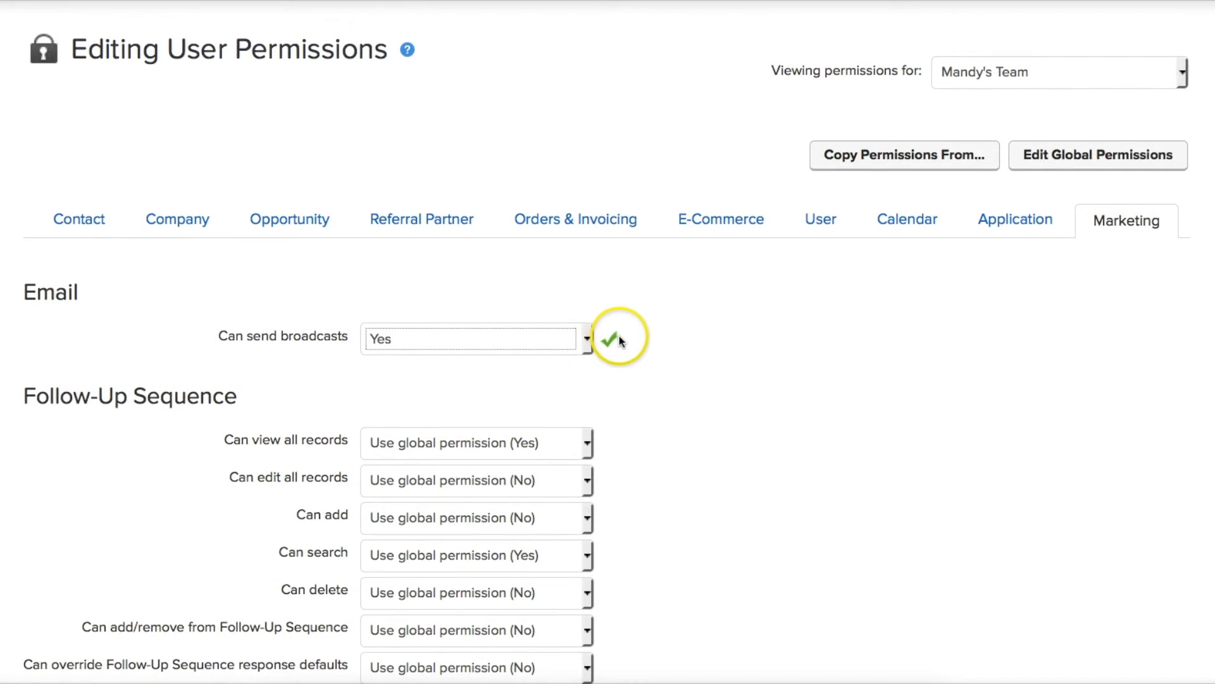
pyautogui.scroll(2, 627, 339)
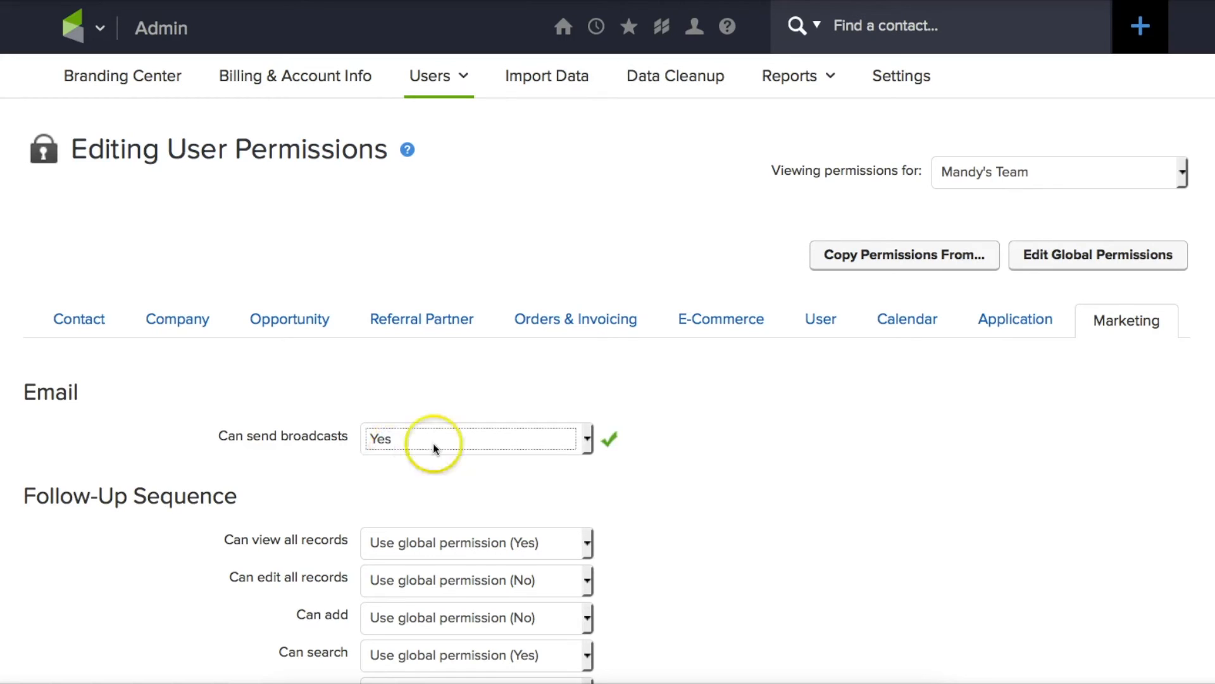
pyautogui.click(760, 452)
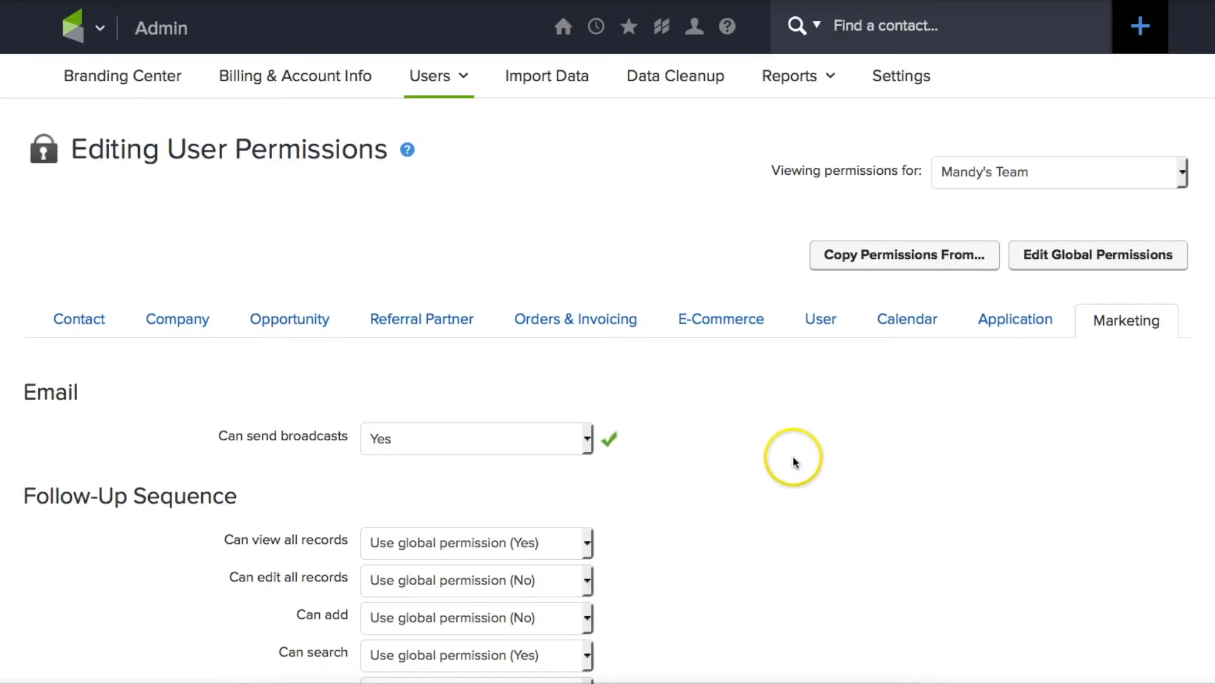
pyautogui.scroll(-4, 796, 458)
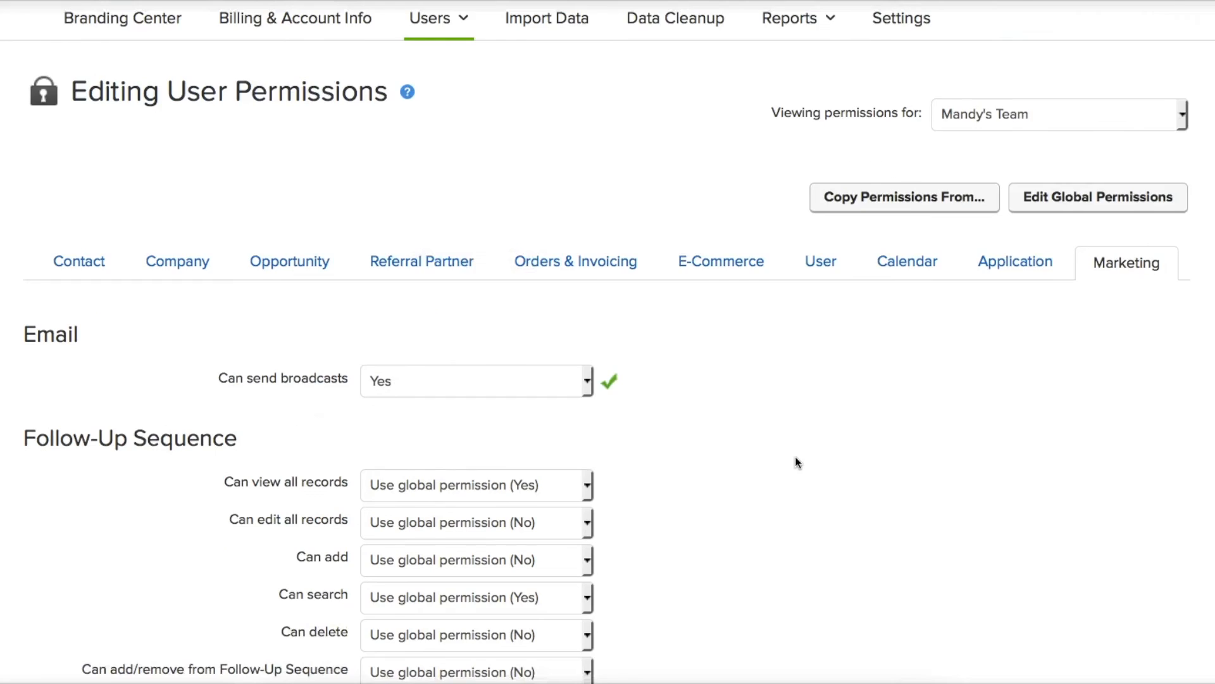
pyautogui.scroll(3, 796, 458)
pyautogui.scroll(1, 795, 457)
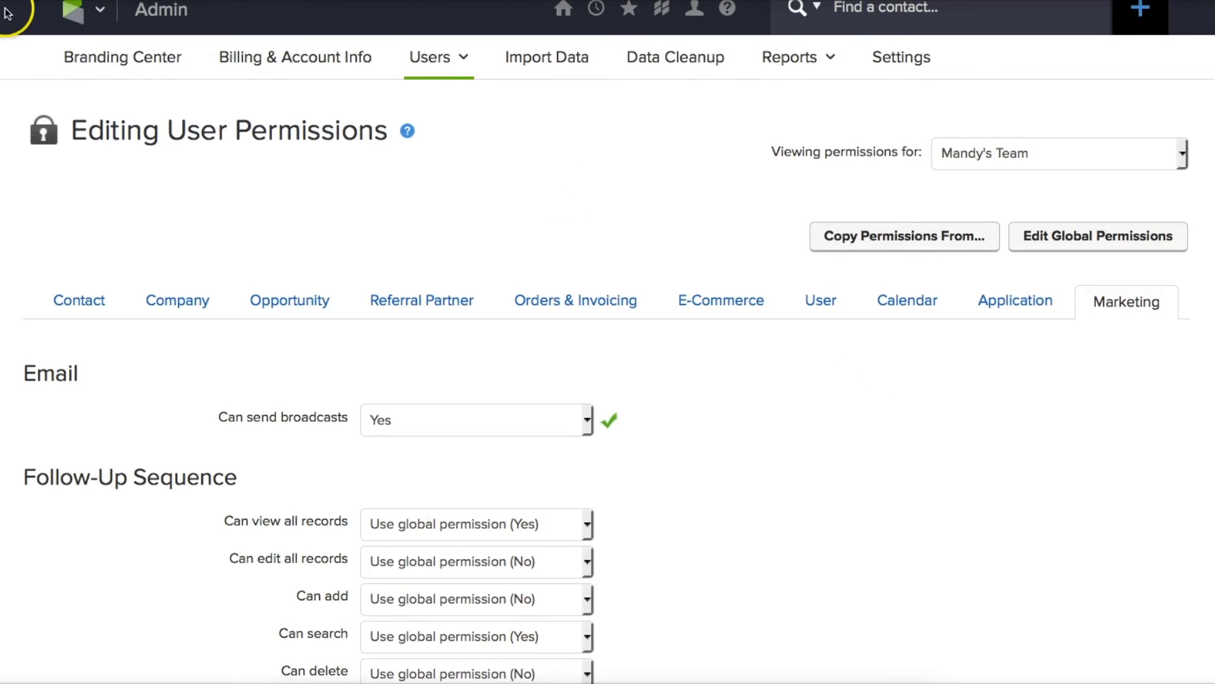
# - Leave the team user's permissions and return to the list of all users
pyautogui.click(74, 10)
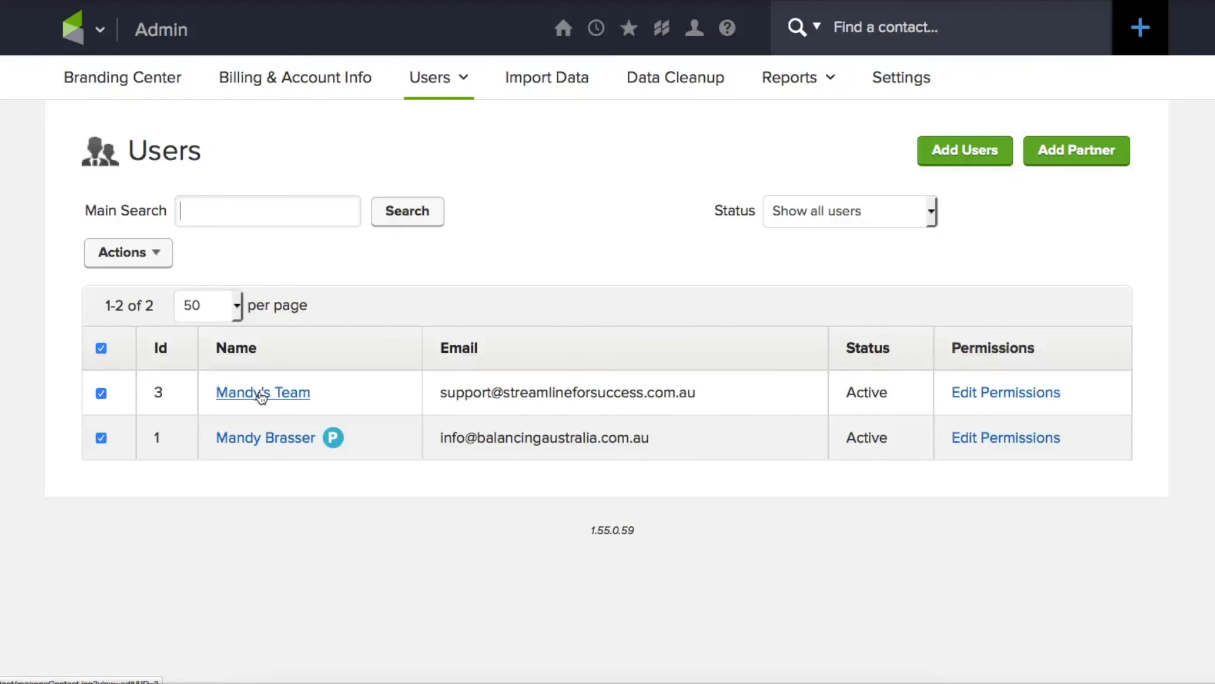
pyautogui.click(520, 283)
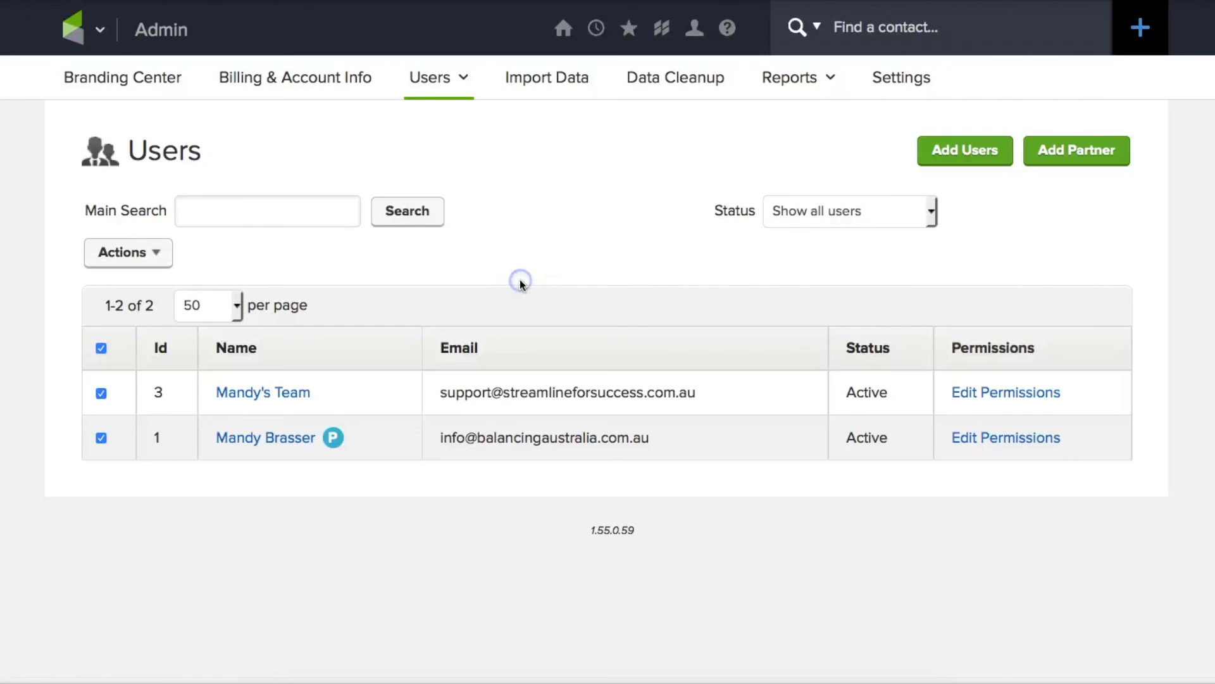